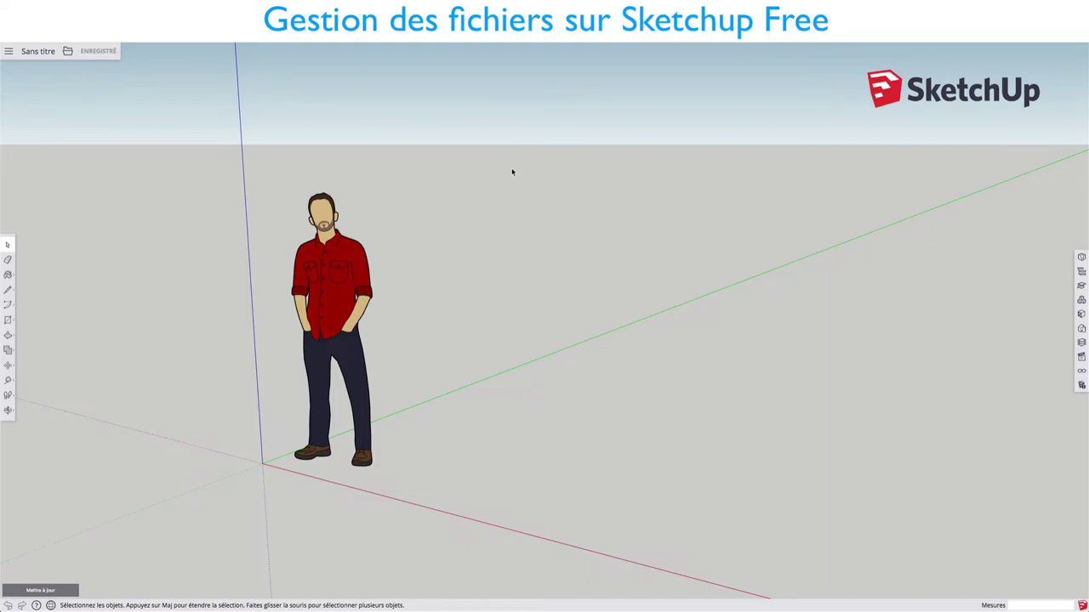
Open Table_Chaise.skp from the SketchUp project and frame the whole furnished room in view.
scroll(512, 172, down, 1)
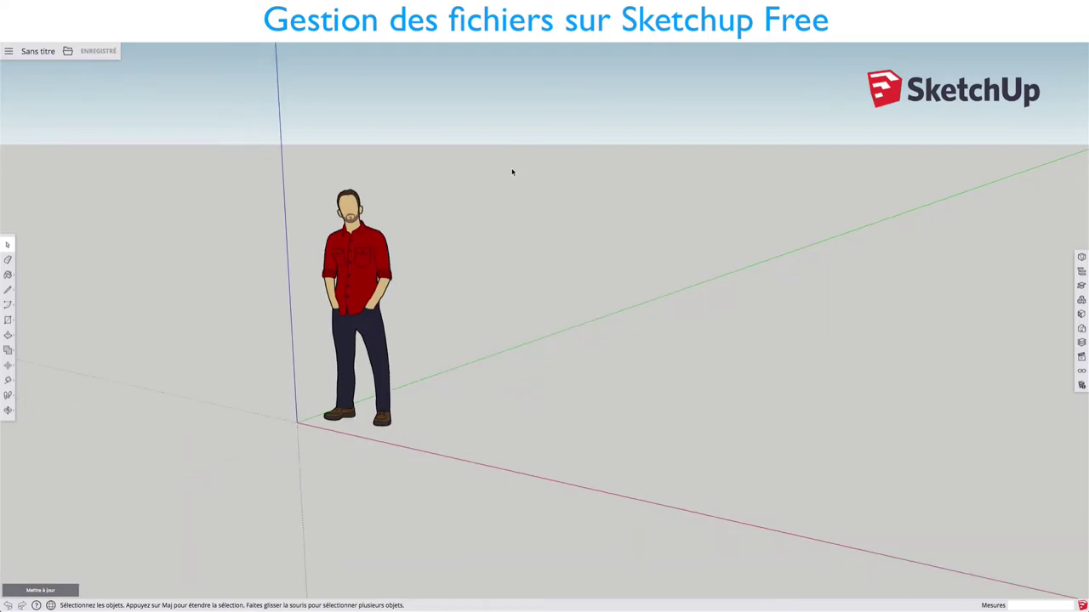
click(68, 51)
click(83, 85)
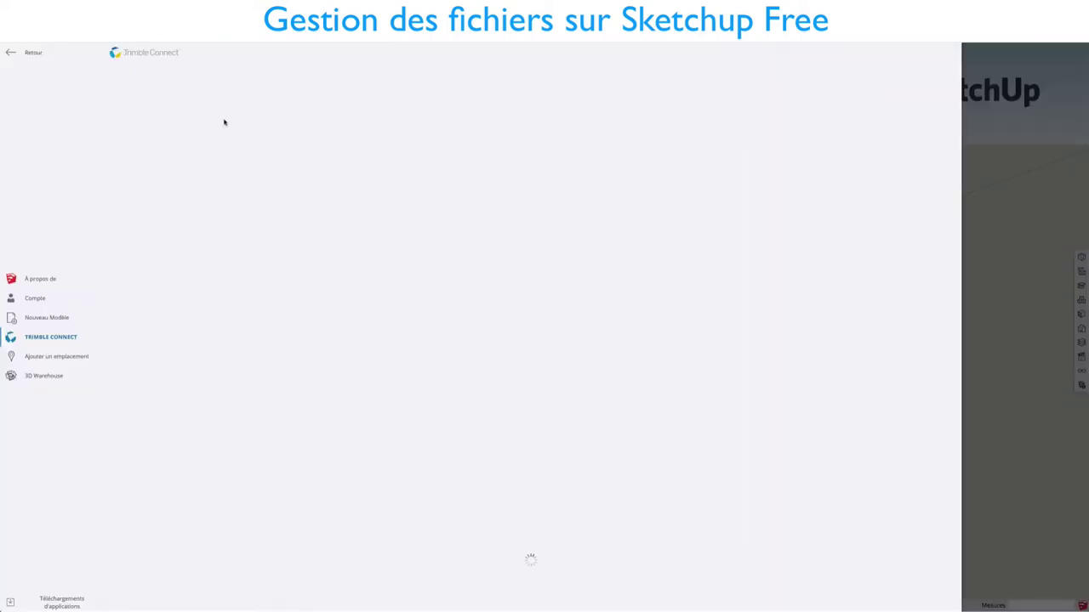
click(171, 147)
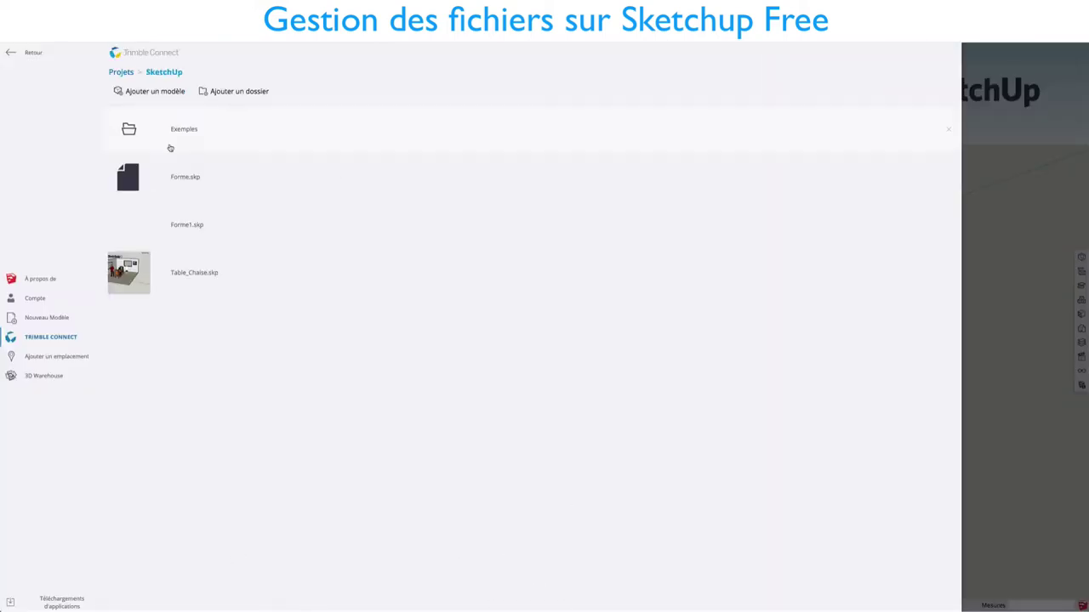
click(194, 274)
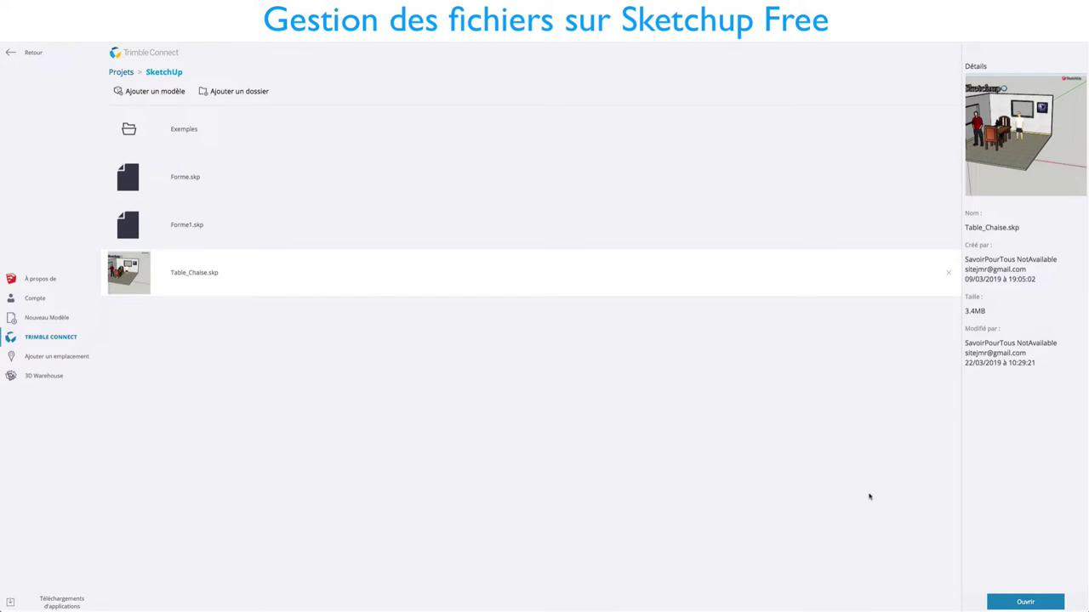
click(1025, 601)
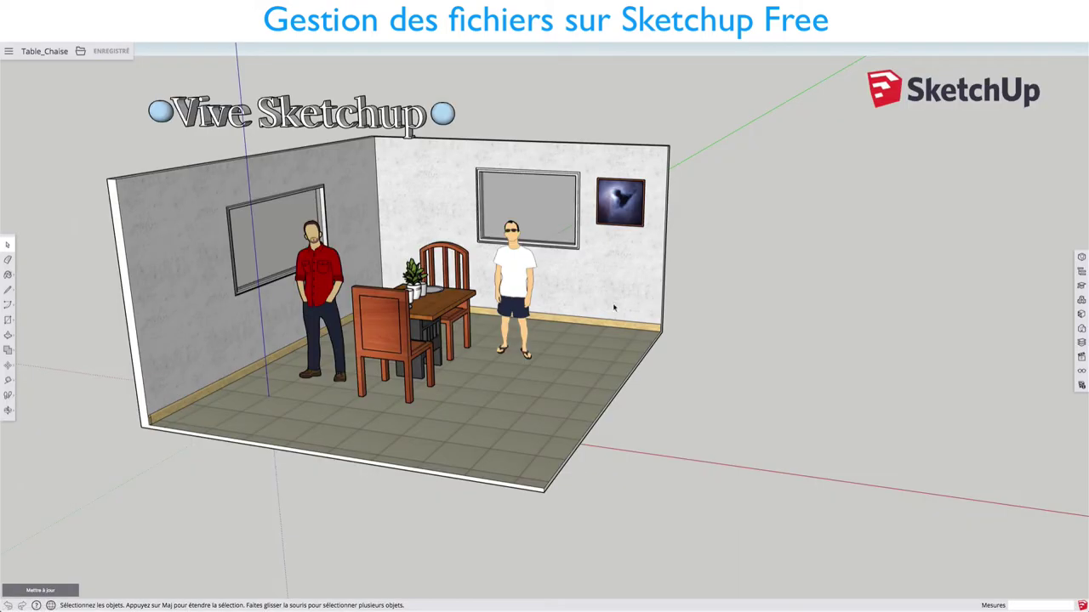
middle_drag(615, 309, 583, 303)
scroll(639, 330, up, 2)
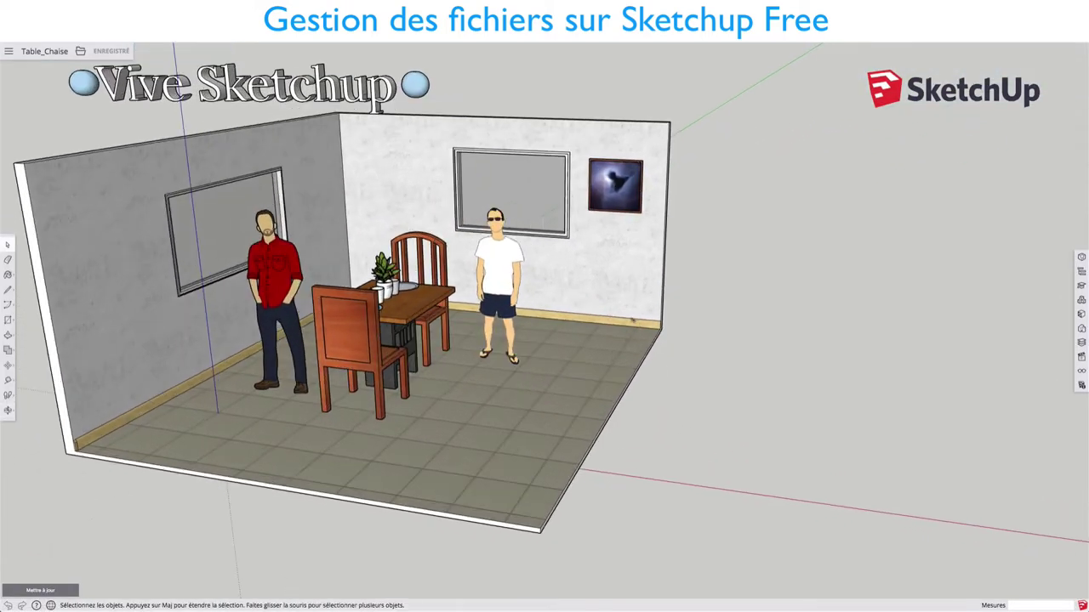
scroll(639, 330, up, 2)
scroll(639, 330, down, 3)
middle_drag(639, 330, 474, 269)
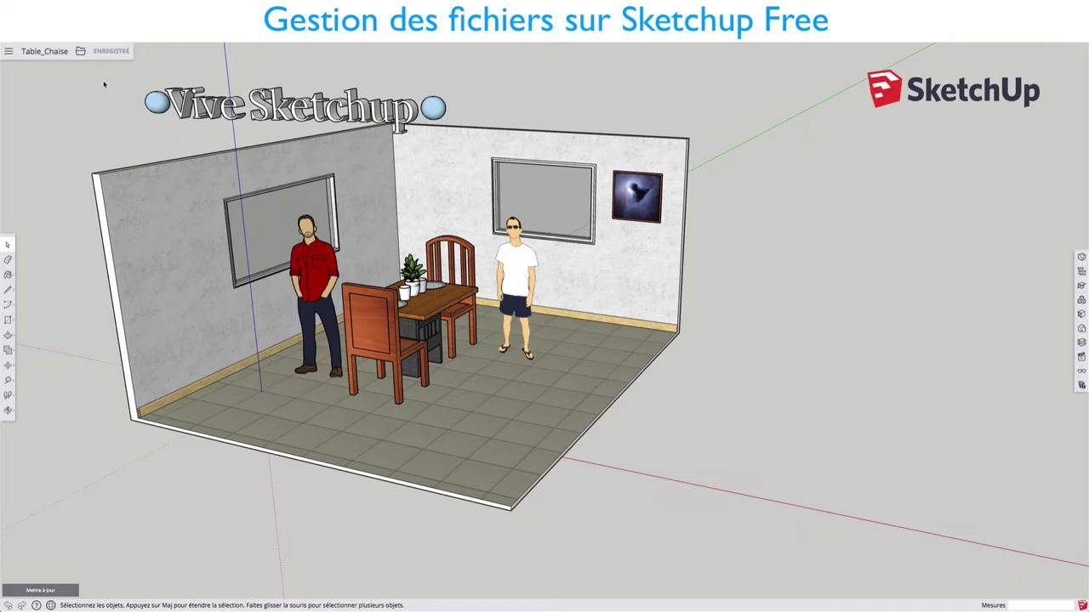
Start a new untitled model from the 'Modèle de base' template.
click(81, 52)
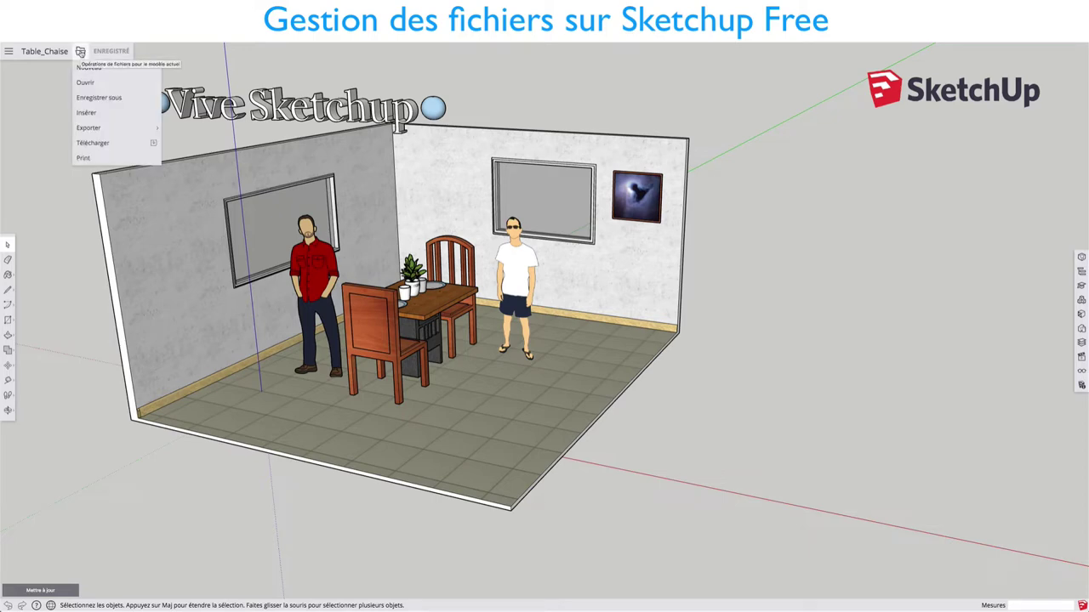
click(87, 68)
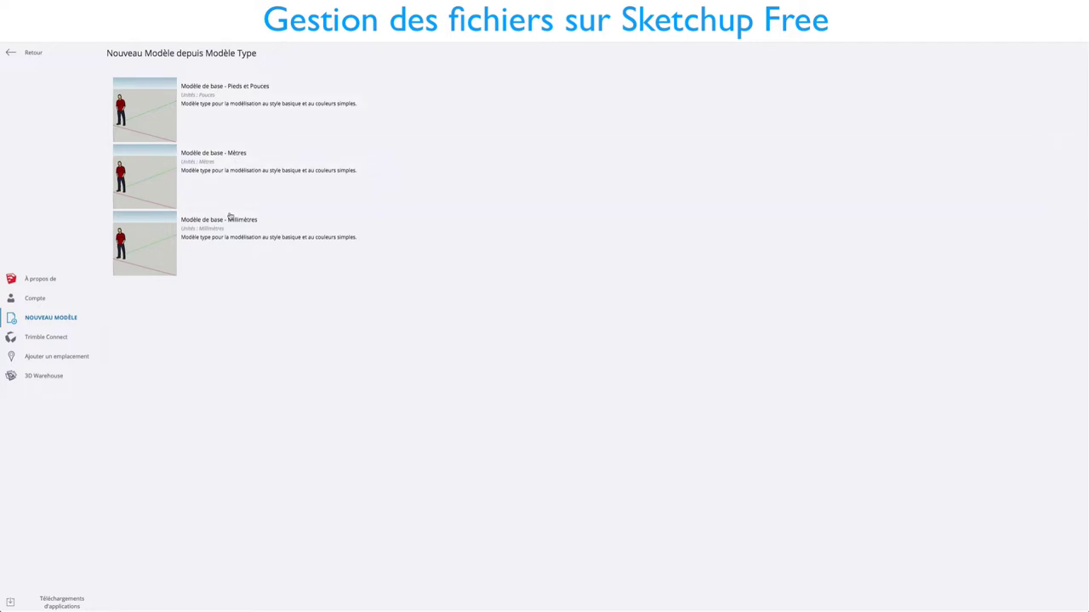
click(196, 160)
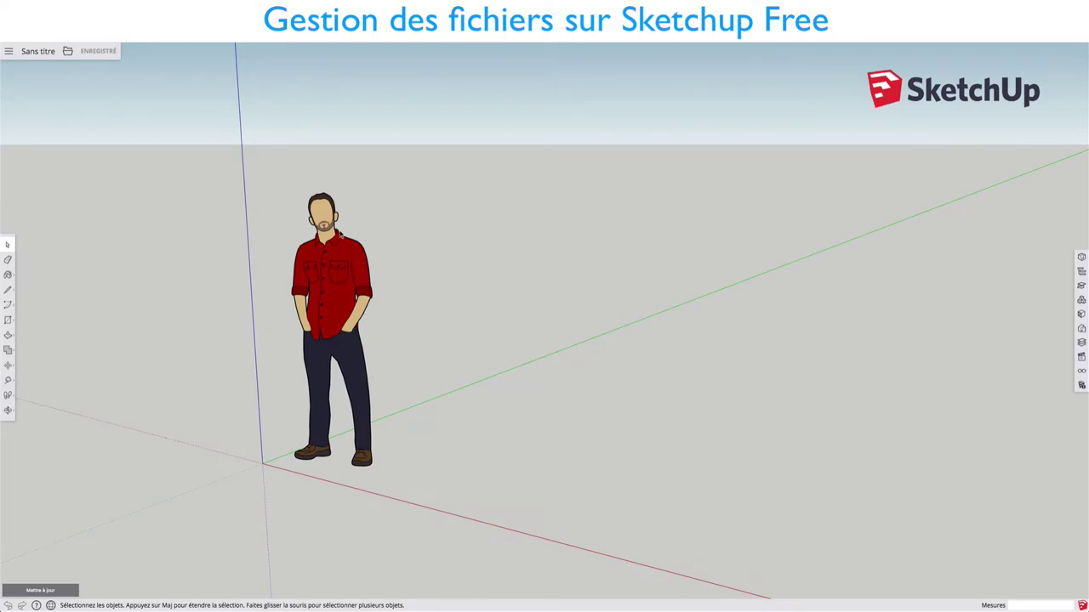
mouse_move(342, 236)
middle_down()
mouse_move(505, 267)
mouse_move(381, 279)
mouse_move(338, 255)
middle_up()
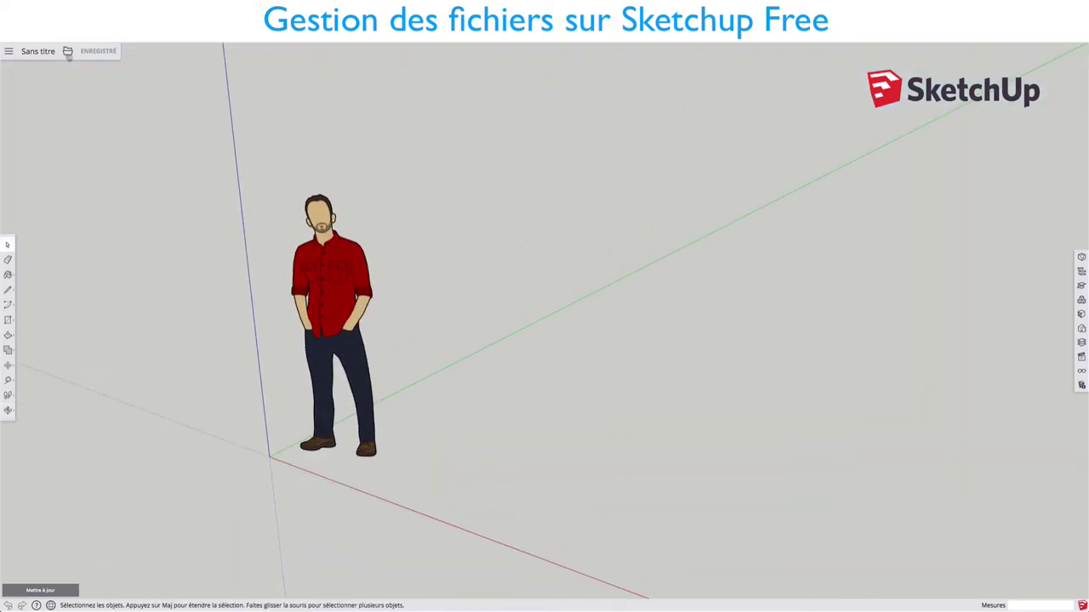
Reopen Table_Chaise.skp from Trimble Connect and frame the room with table, chairs and figures.
click(68, 52)
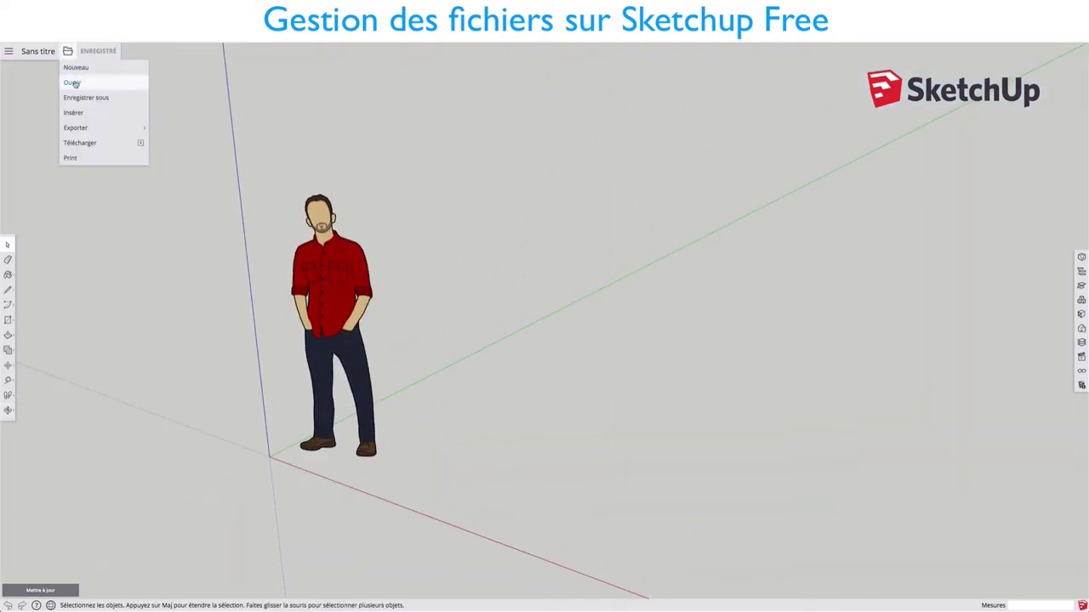
click(73, 82)
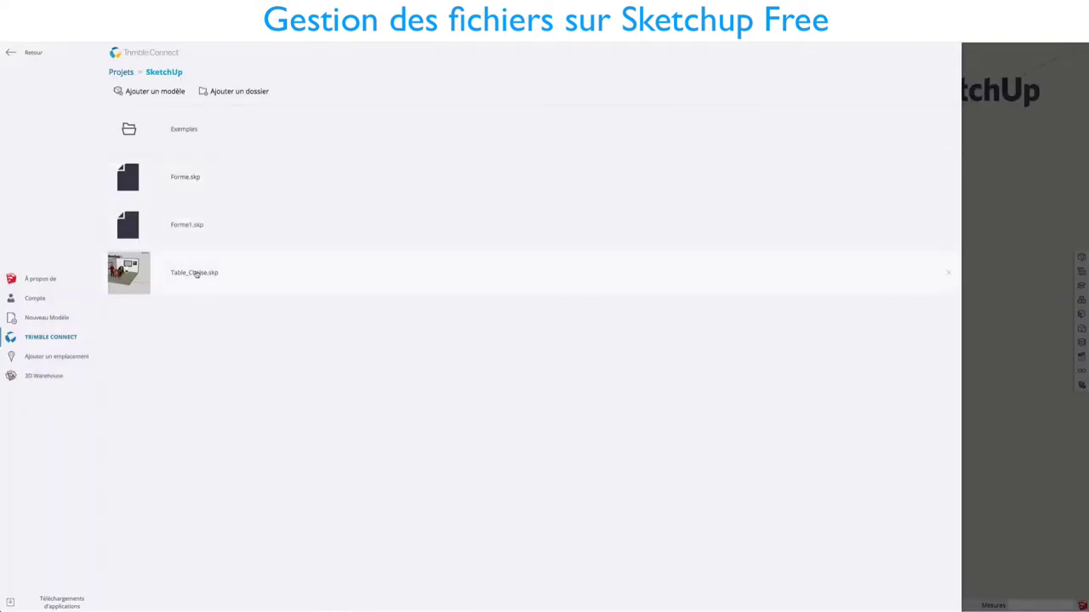
click(192, 277)
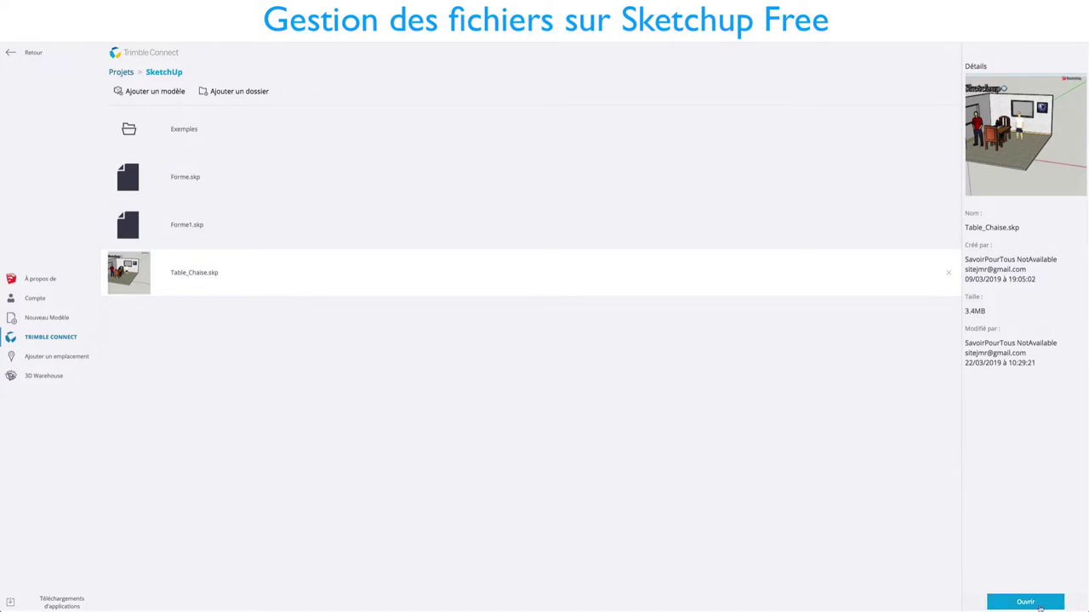
click(1036, 603)
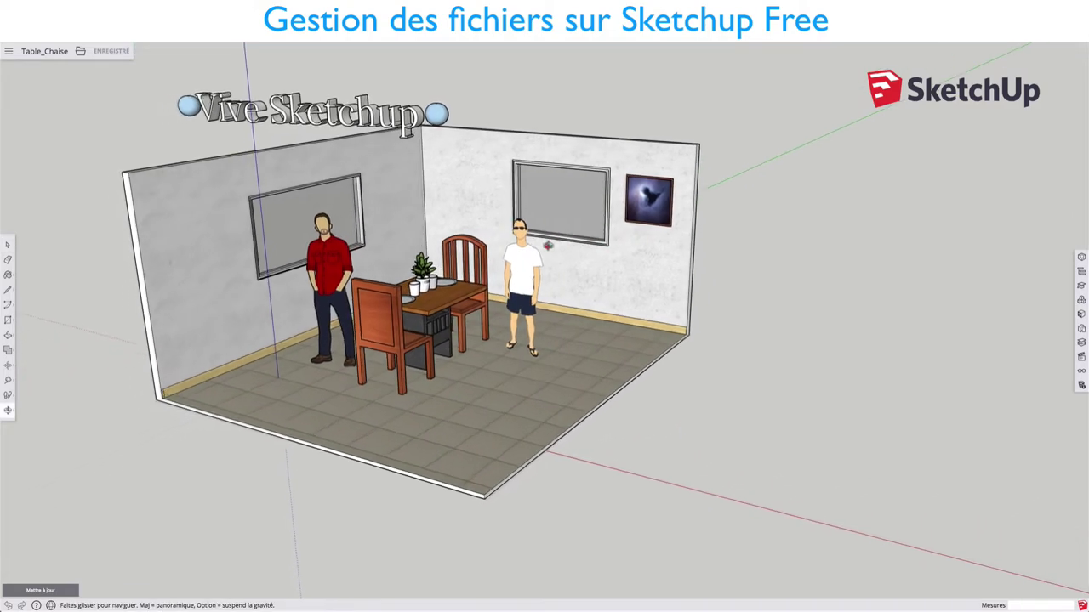
middle_drag(548, 246, 571, 267)
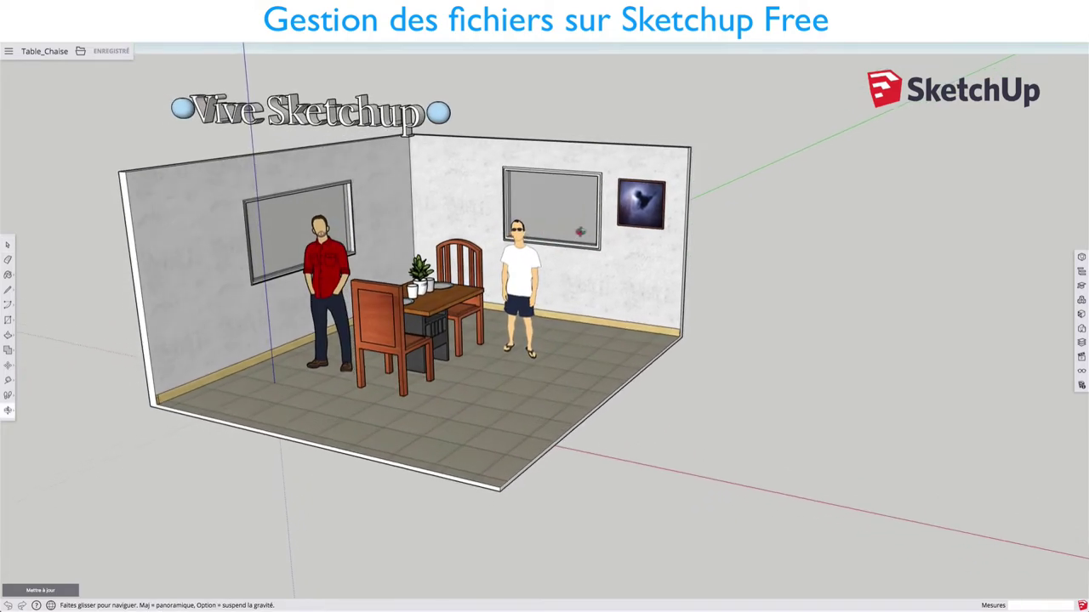
scroll(570, 267, down, 2)
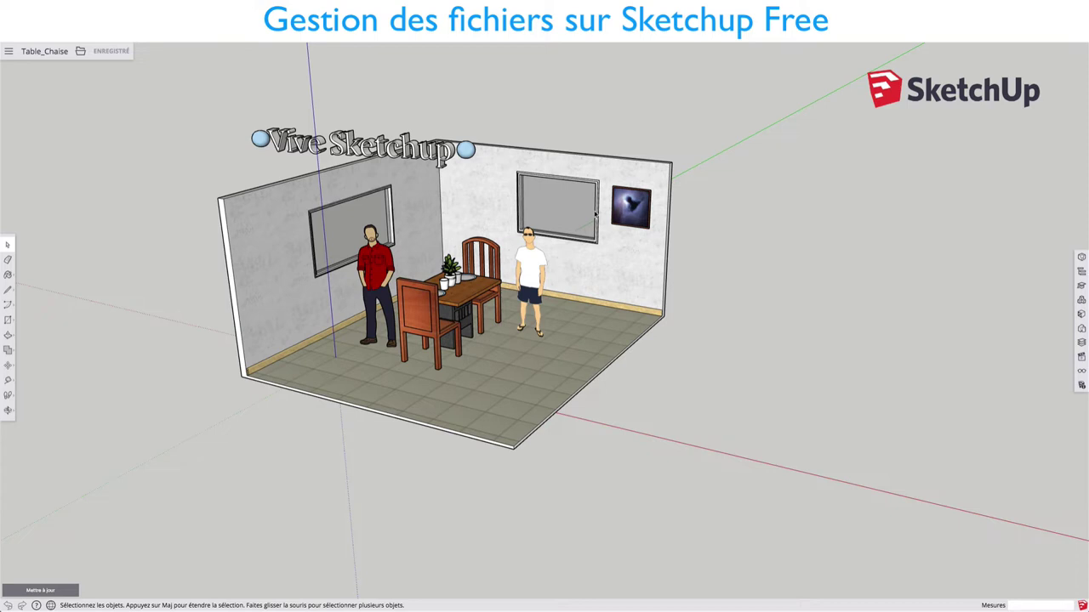
middle_drag(596, 213, 632, 243)
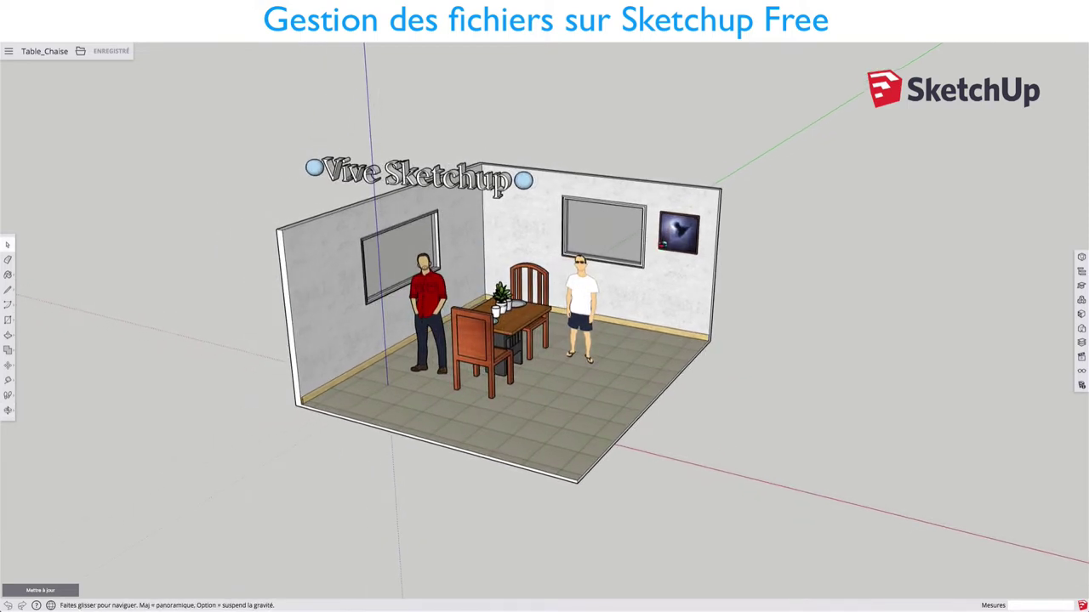
middle_drag(633, 243, 638, 247)
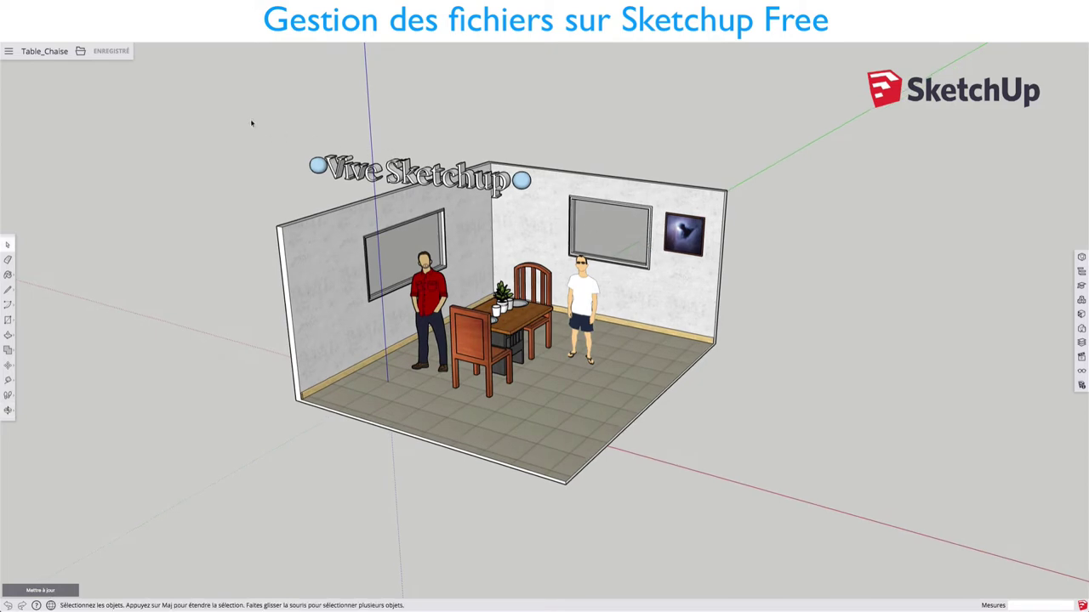
click(80, 51)
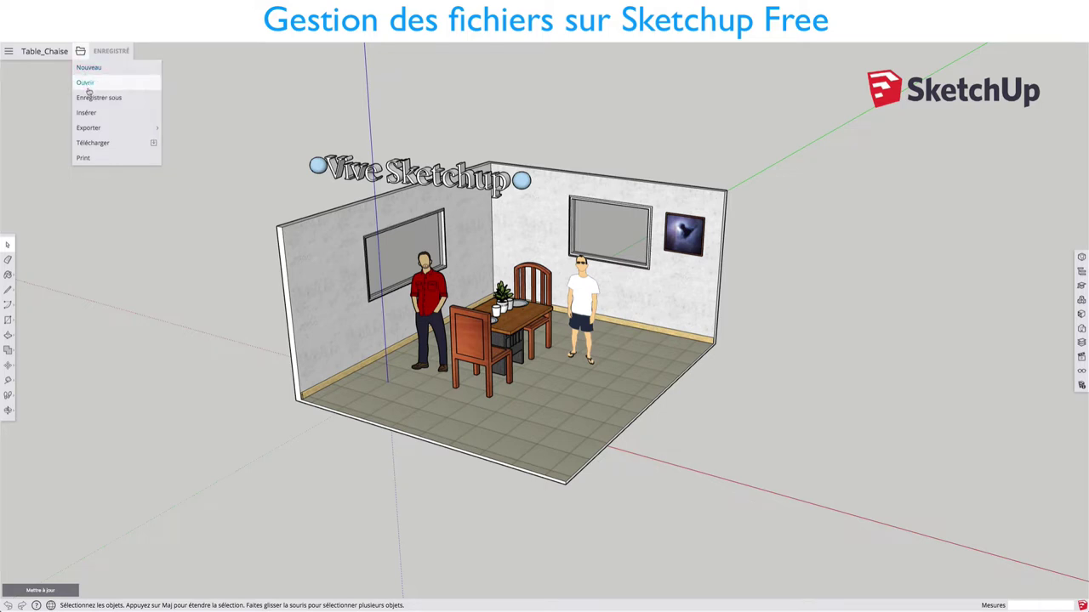
Save a copy of the model as Table_Chaise00 in the SketchUp project.
click(111, 98)
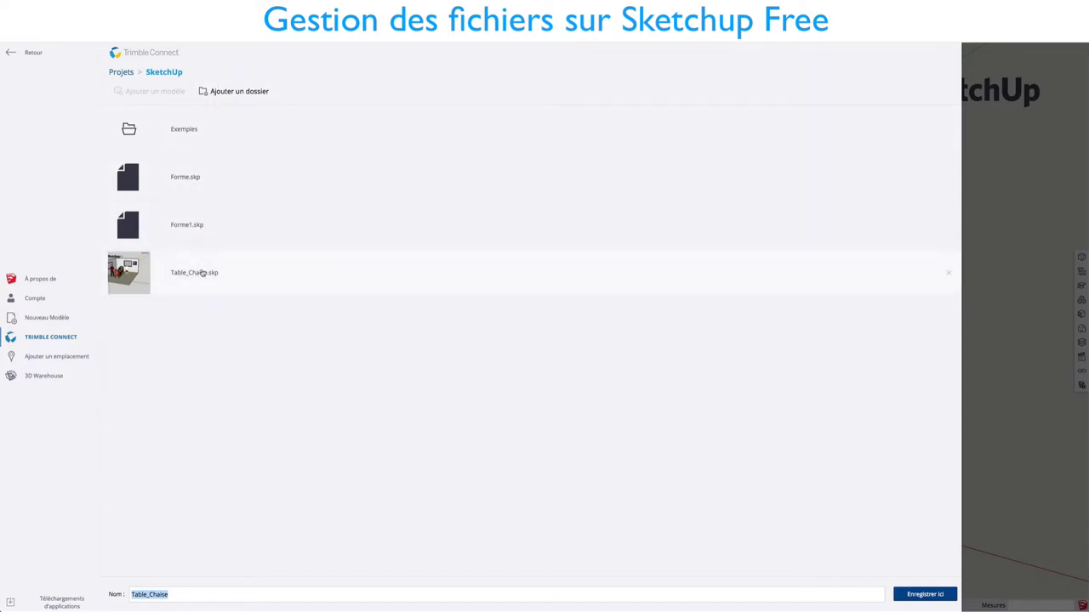
click(176, 593)
text(00)
click(919, 597)
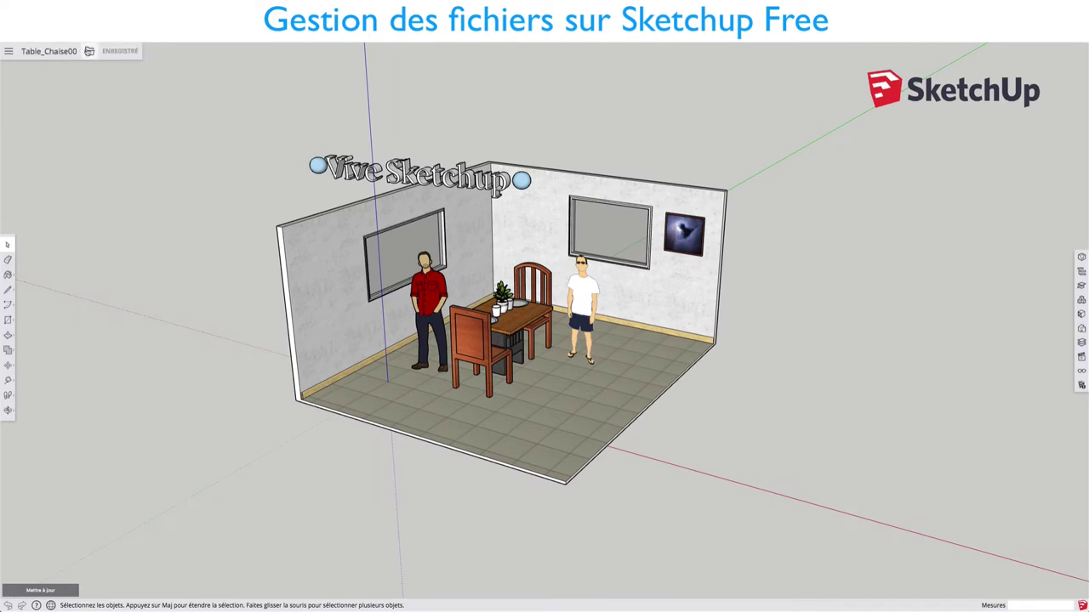
click(90, 51)
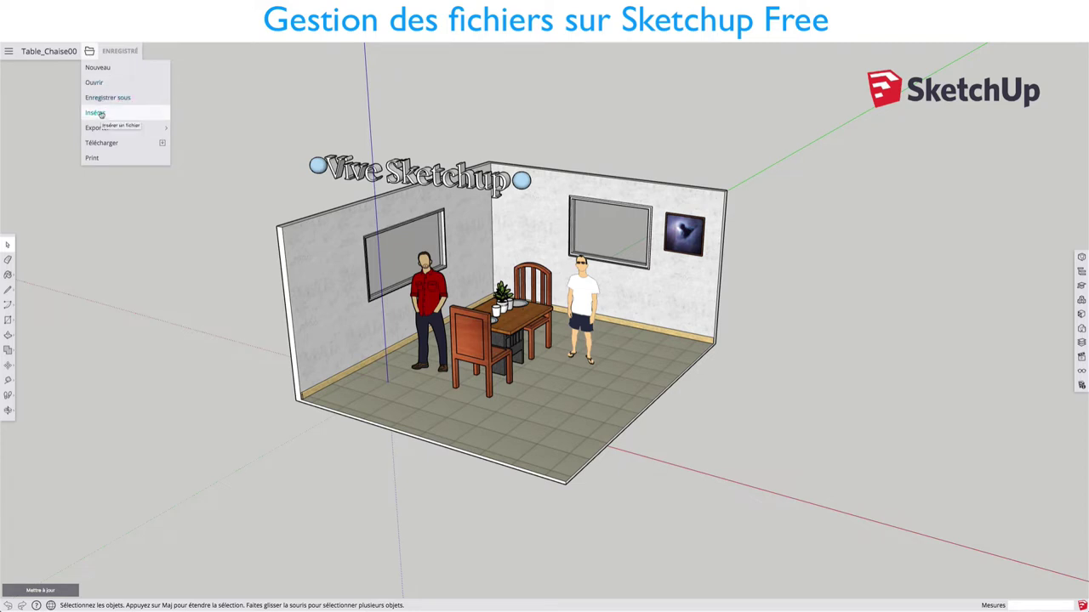
click(96, 112)
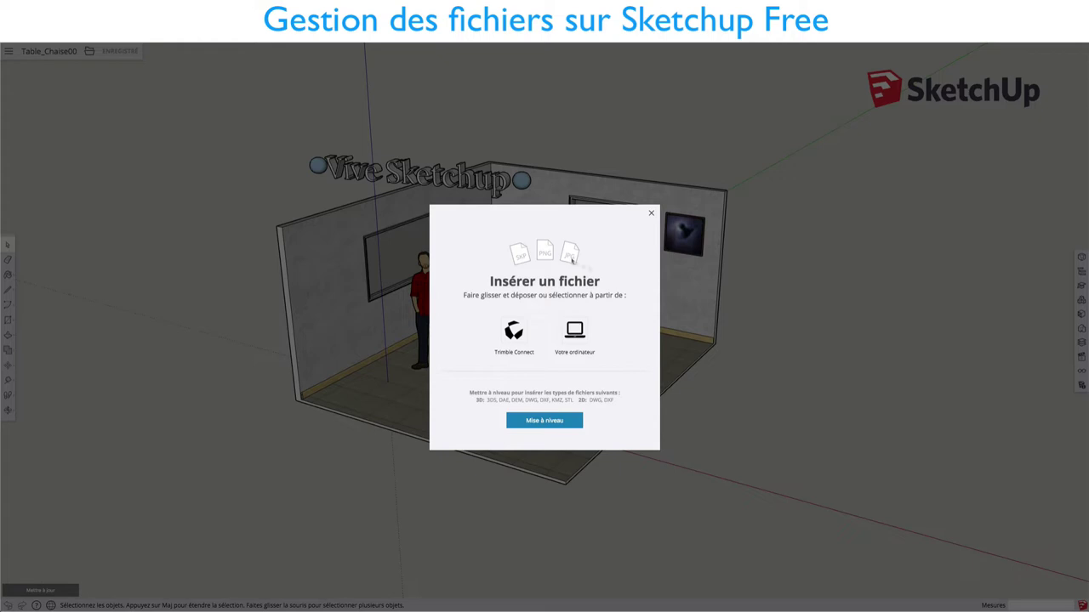
click(651, 213)
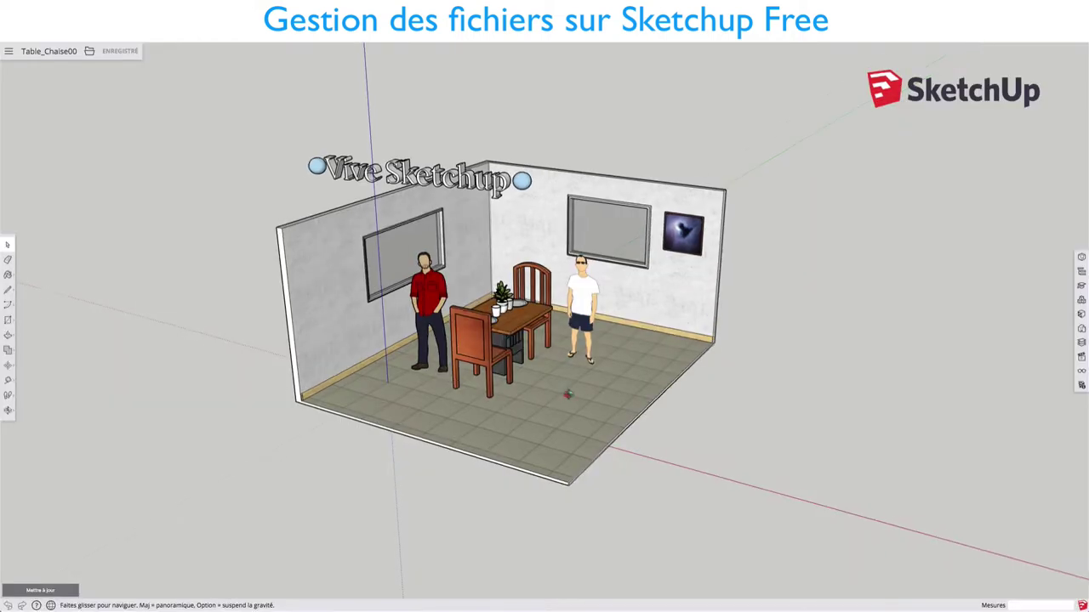
mouse_move(567, 393)
middle_down()
mouse_move(717, 406)
mouse_move(655, 372)
mouse_move(665, 334)
middle_up()
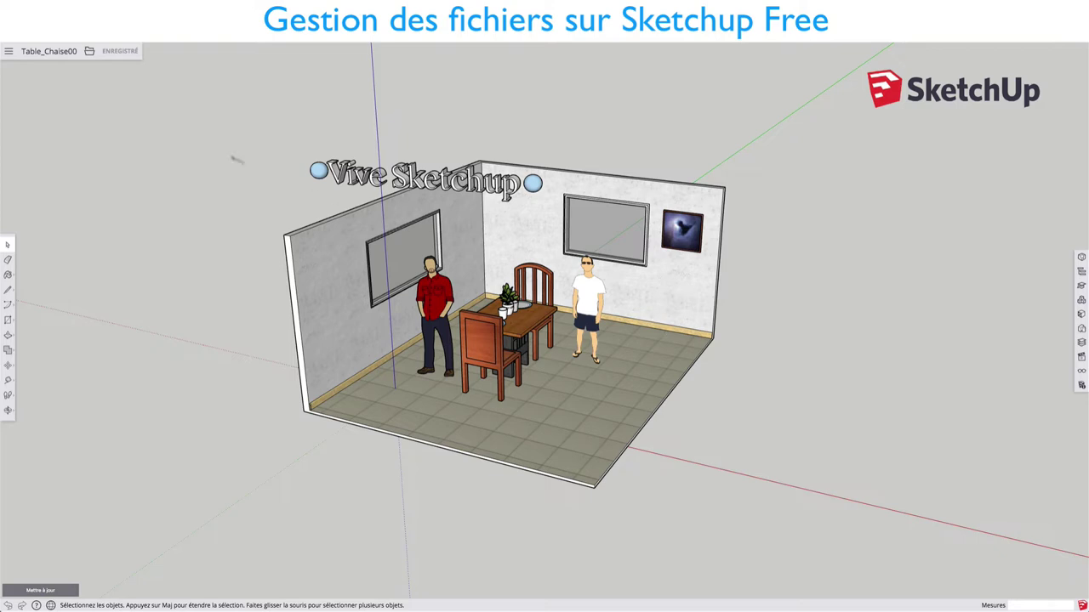
click(90, 51)
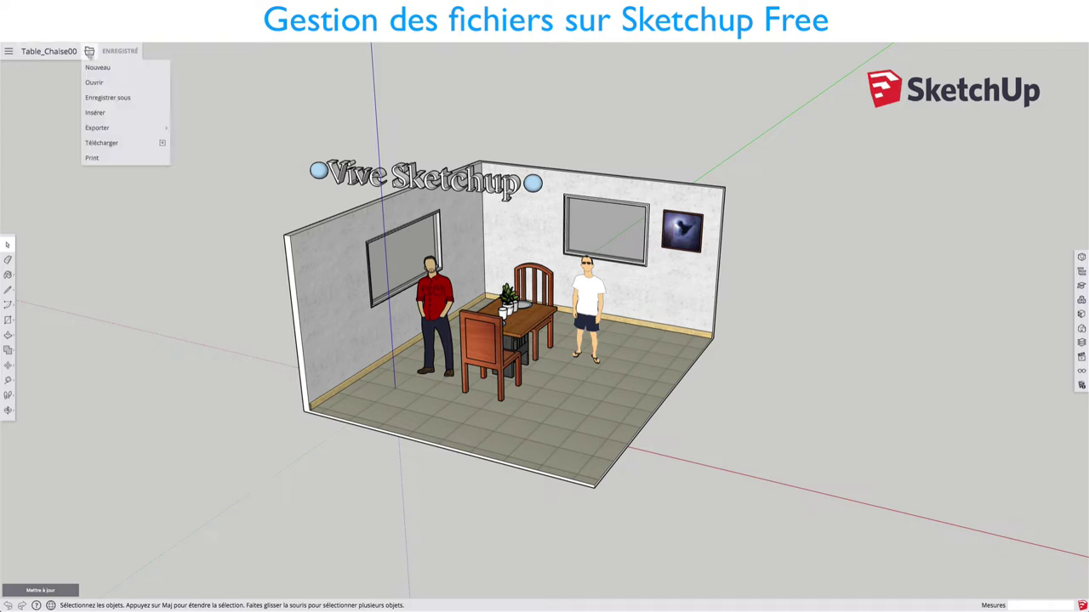
click(95, 113)
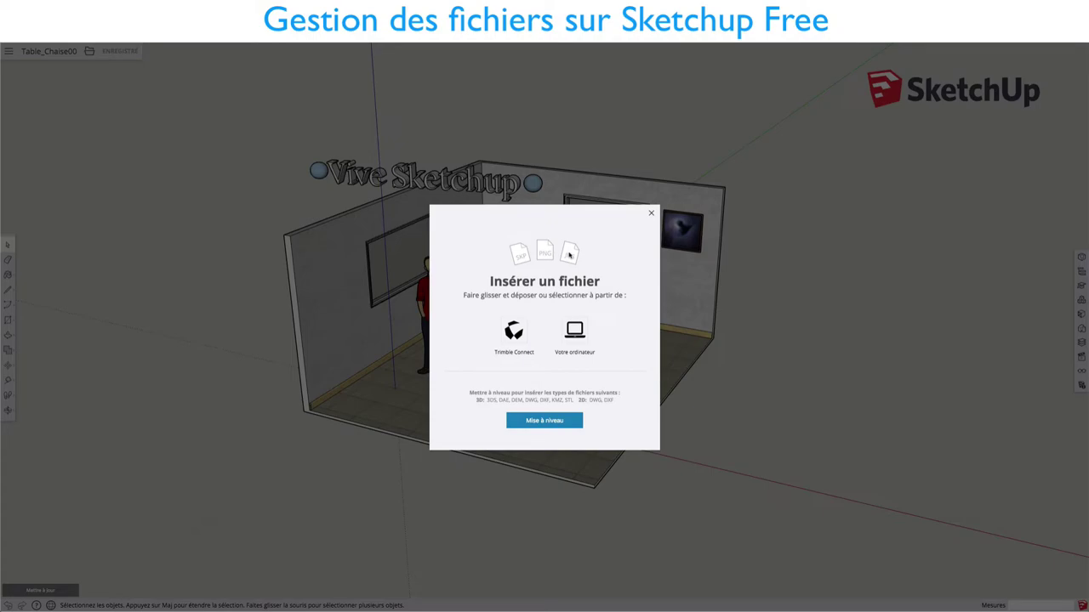
click(652, 213)
scroll(691, 239, up, 5)
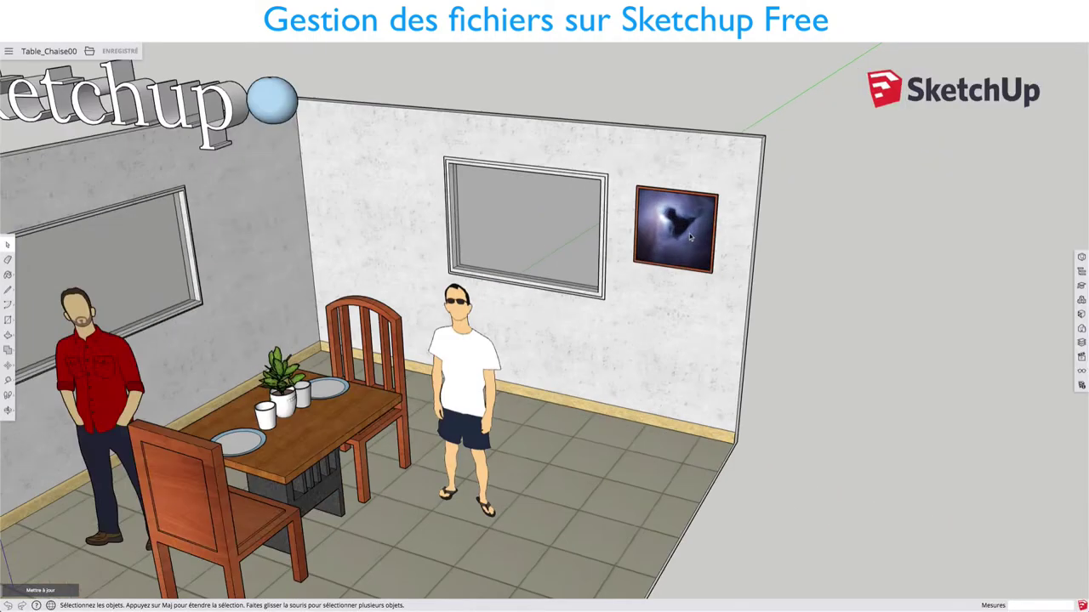
scroll(690, 238, up, 4)
scroll(714, 225, up, 4)
scroll(740, 217, up, 2)
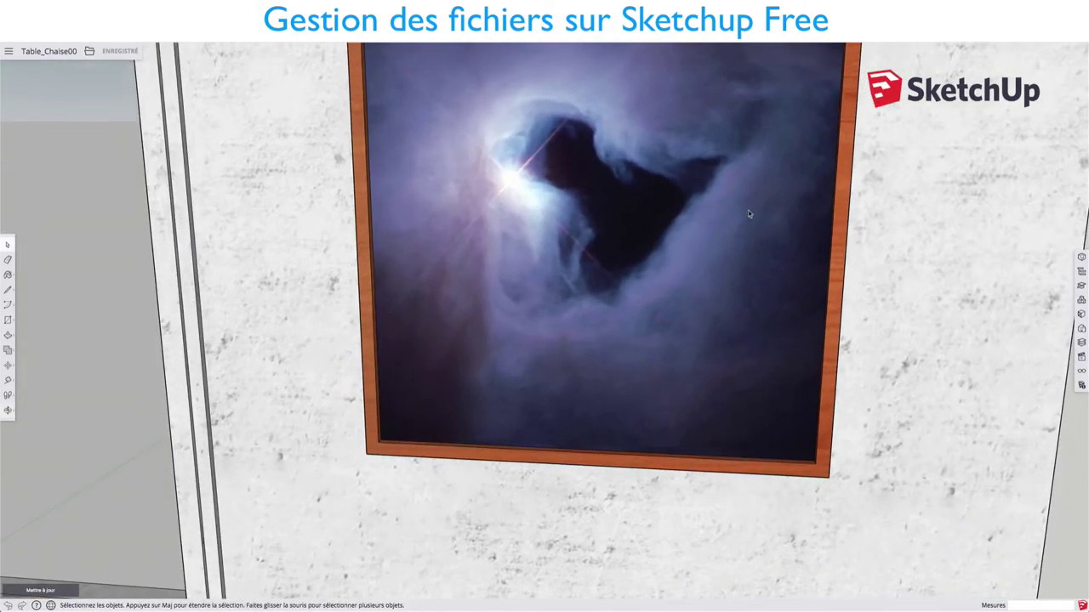
scroll(749, 215, down, 5)
scroll(723, 223, down, 3)
scroll(689, 230, down, 2)
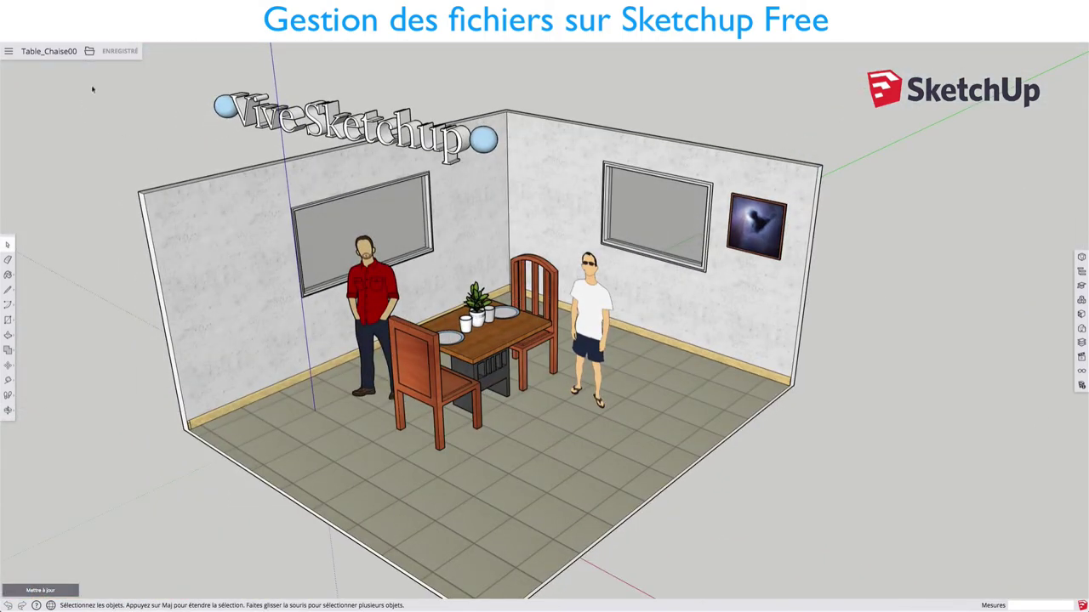
Open the File menu to reach the Télécharger option.
click(90, 51)
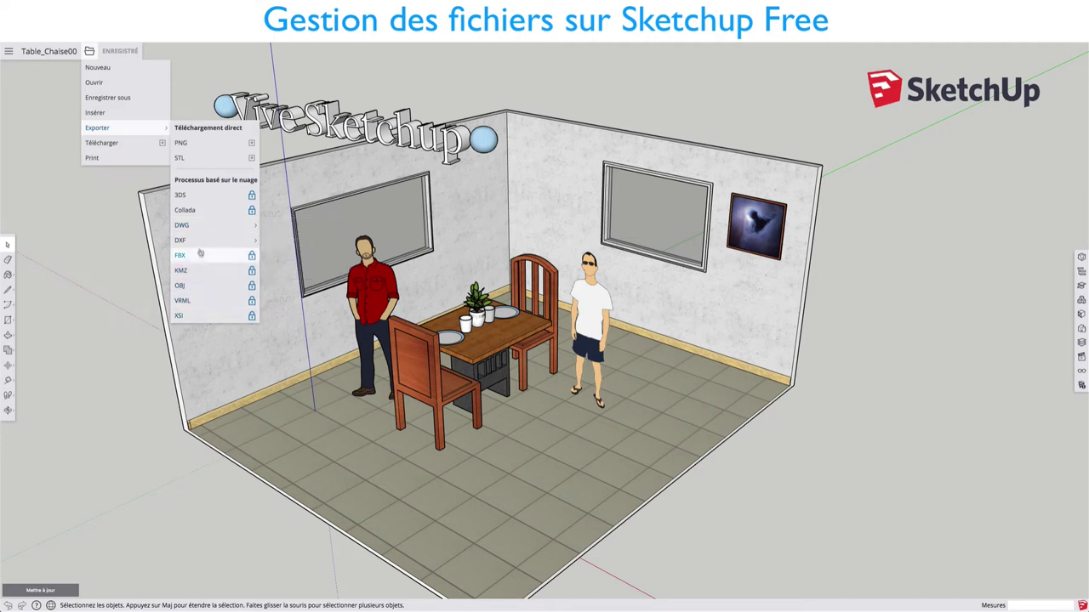
mouse_move(101, 143)
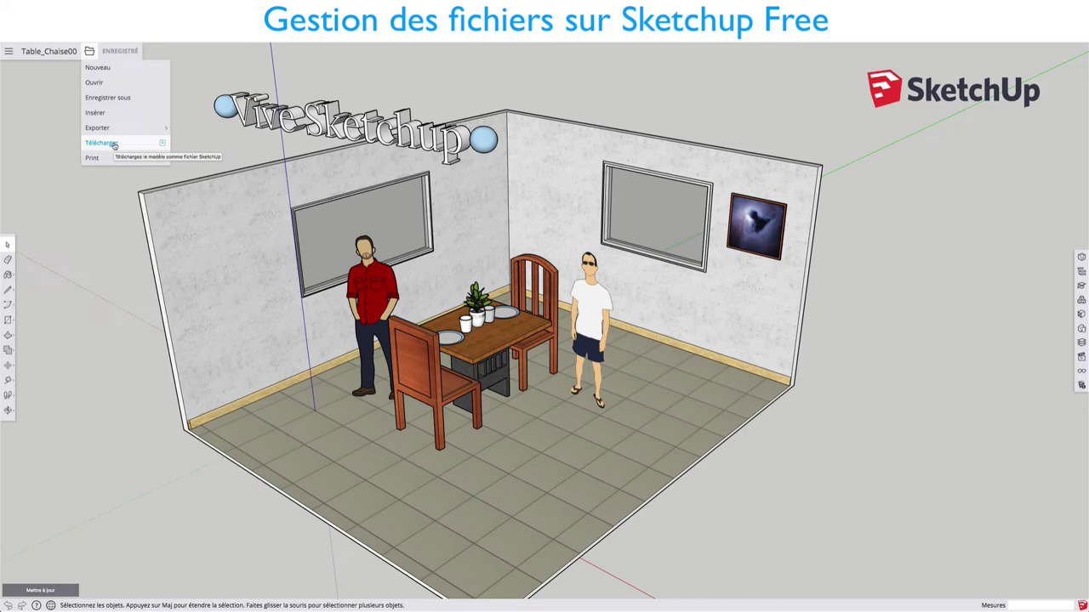
Download Table_Chaise00 as a SketchUp 2017 .skp file and close the browser's prompt.
click(114, 146)
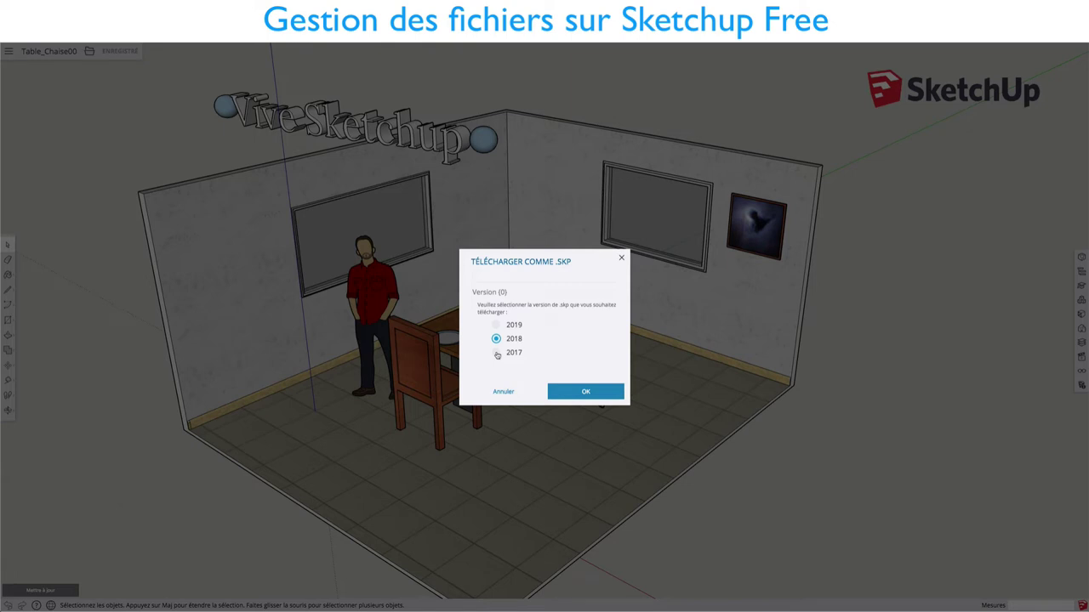
click(497, 353)
click(589, 394)
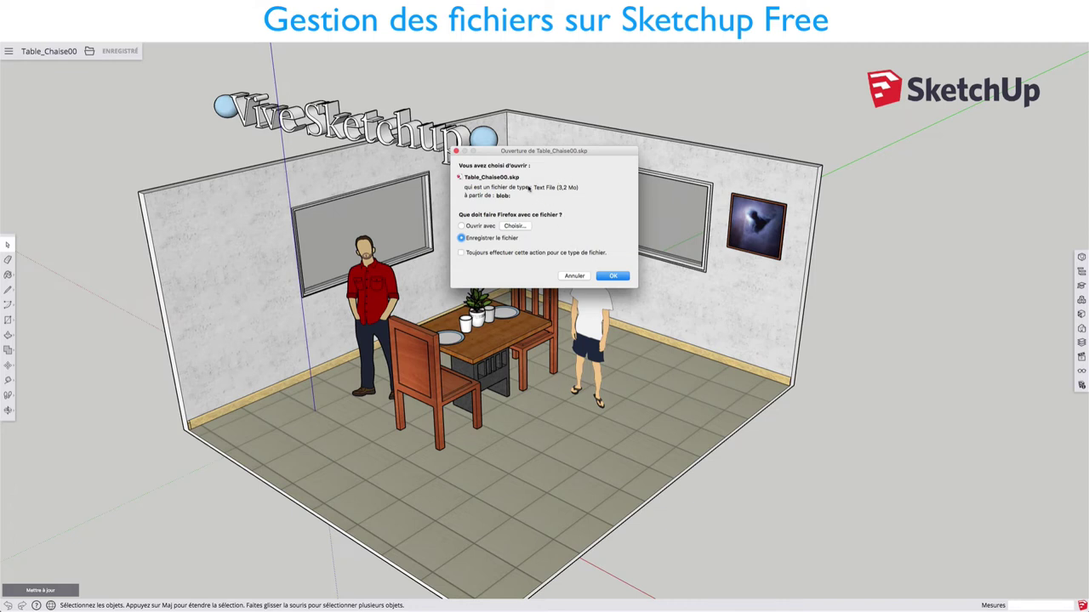
click(575, 276)
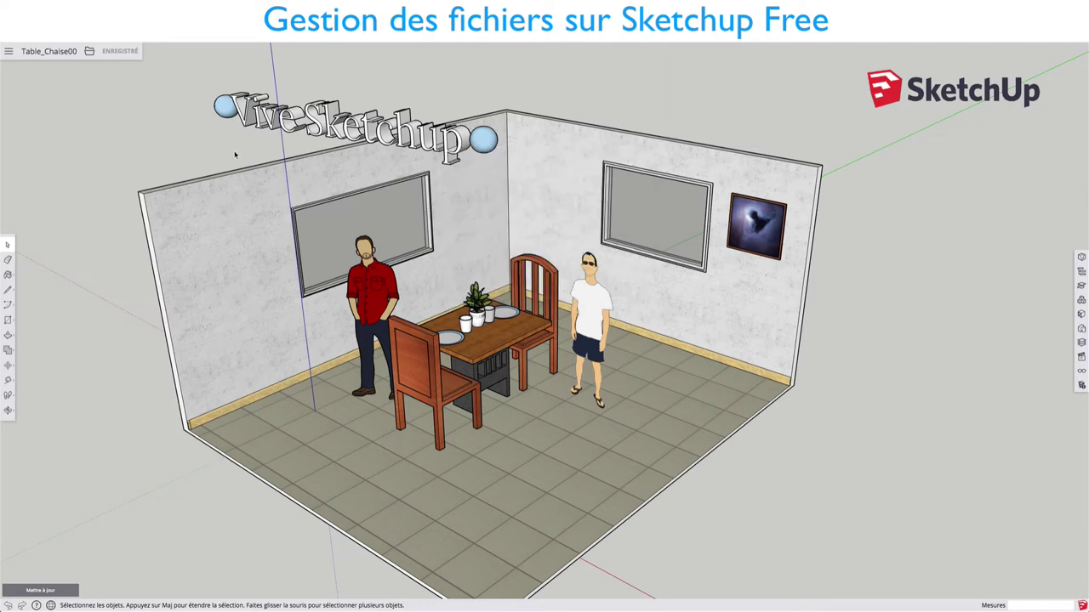
Draw a floor rectangle near the front of the room and pull it up into a white box.
click(7, 410)
drag(630, 400, 585, 316)
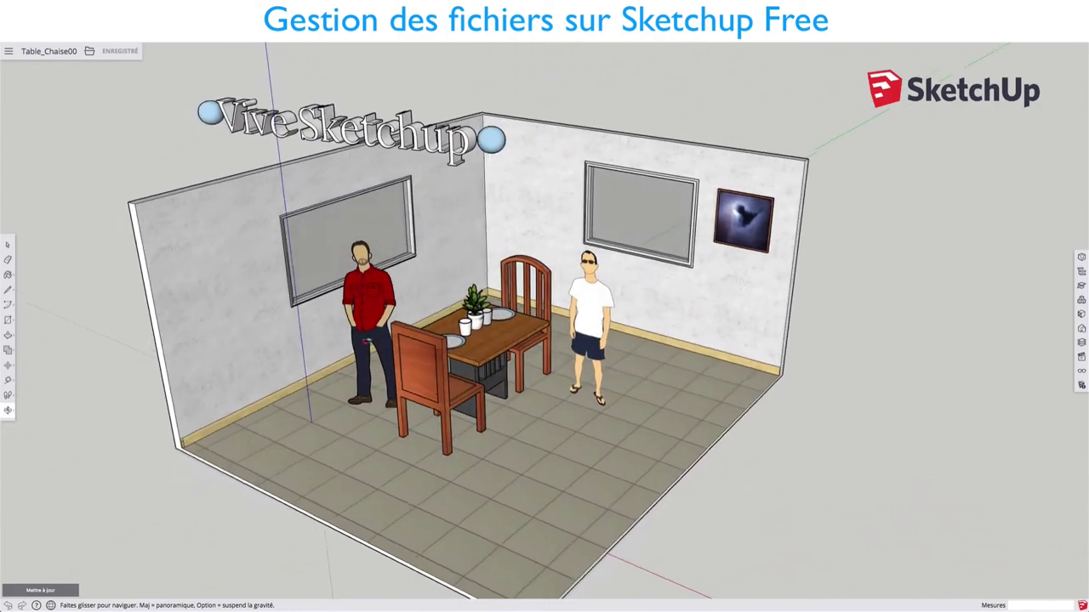
key(space)
key(r)
click(455, 512)
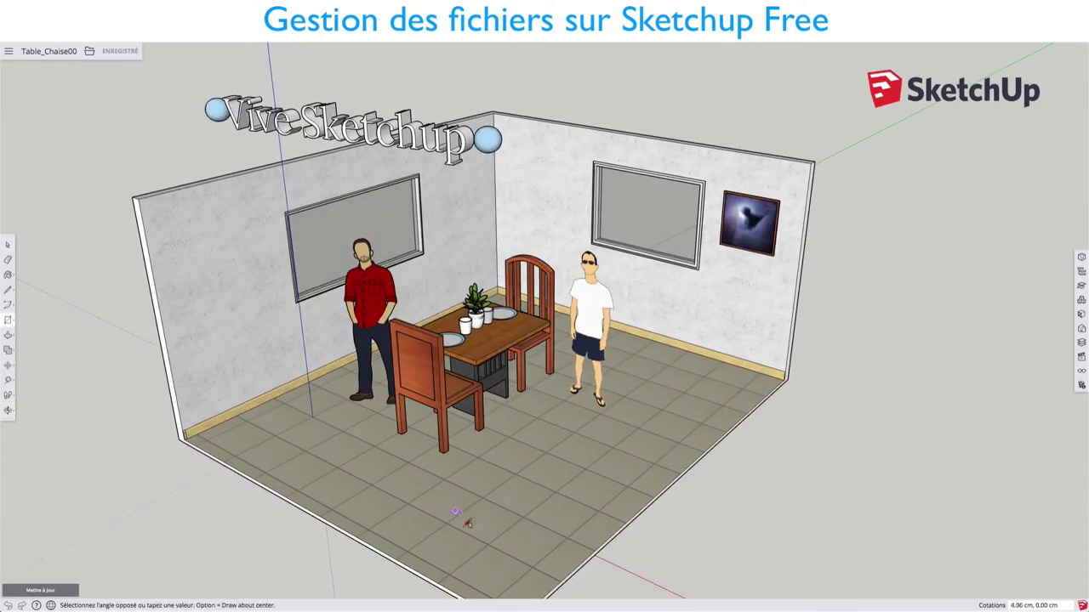
click(495, 561)
key(p)
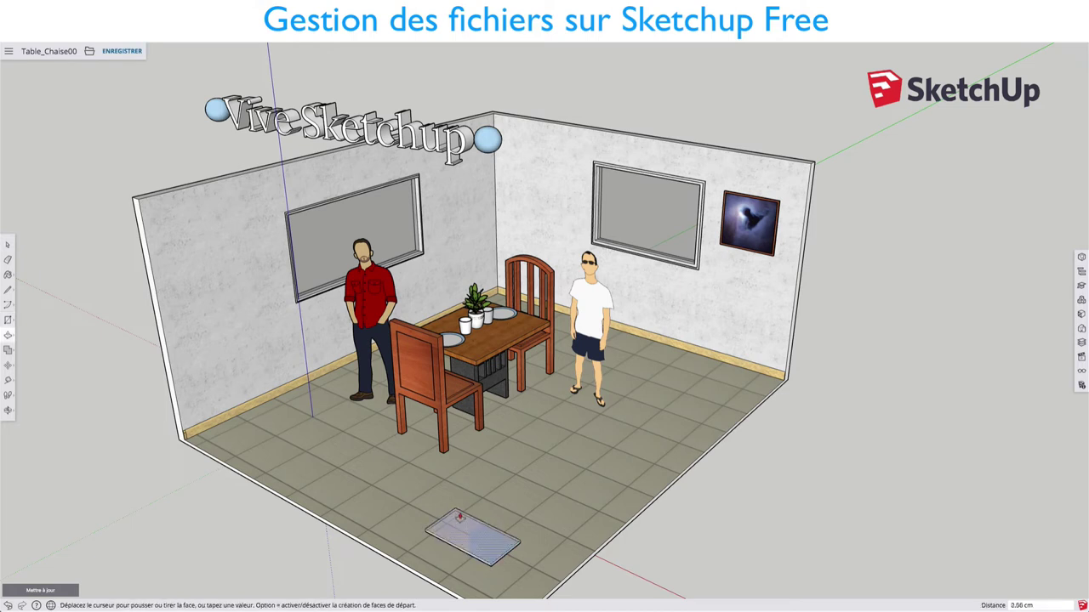
drag(473, 535, 458, 470)
key(space)
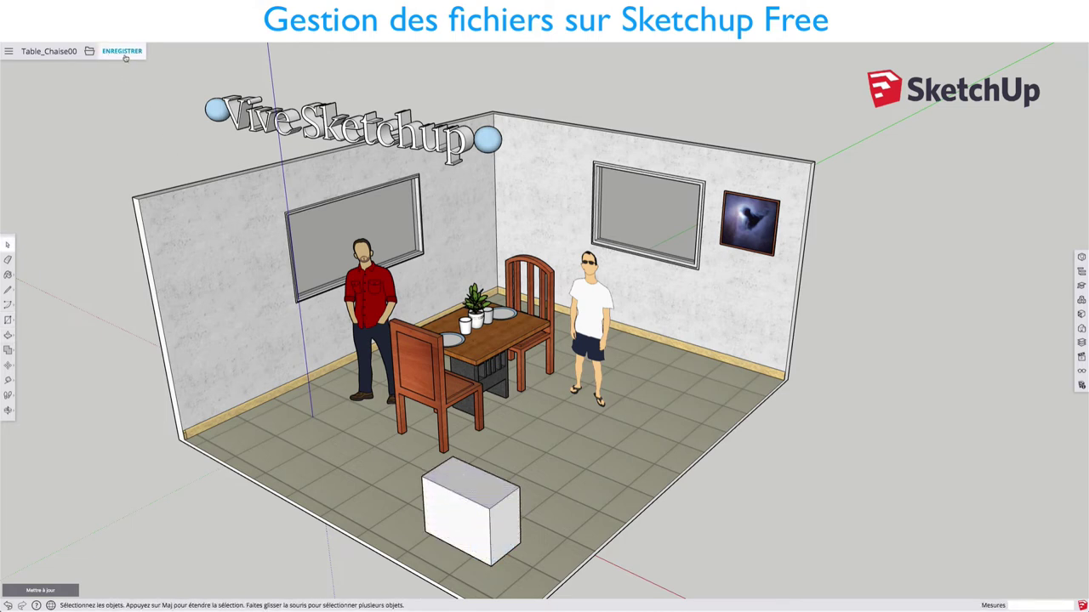
Save Table_Chaise00 with the new box in the room.
click(124, 54)
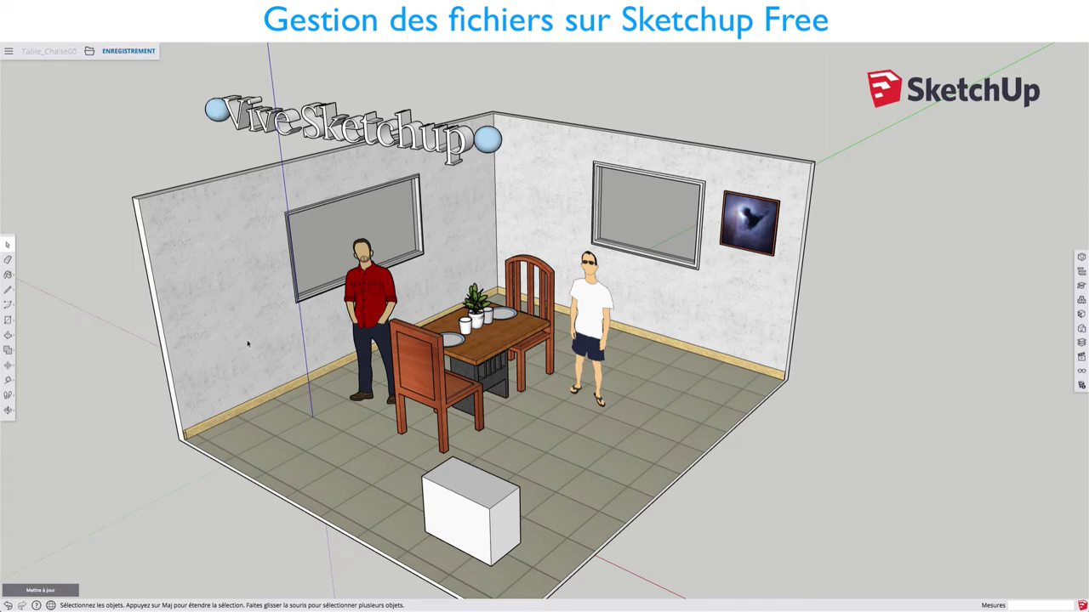
mouse_move(246, 343)
middle_down()
mouse_move(396, 328)
mouse_move(134, 64)
middle_up()
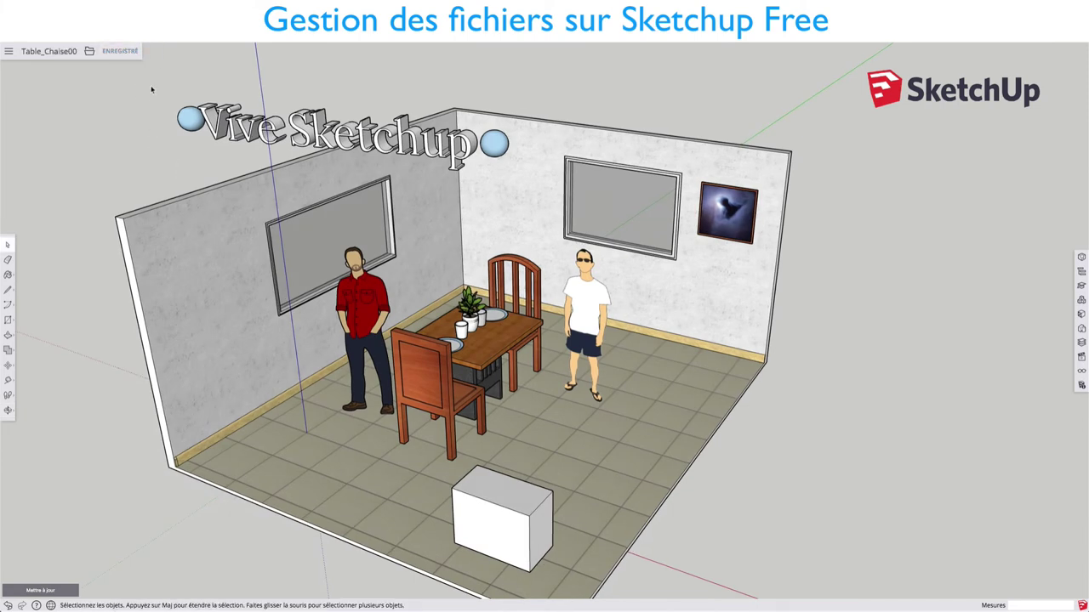
middle_drag(152, 89, 144, 80)
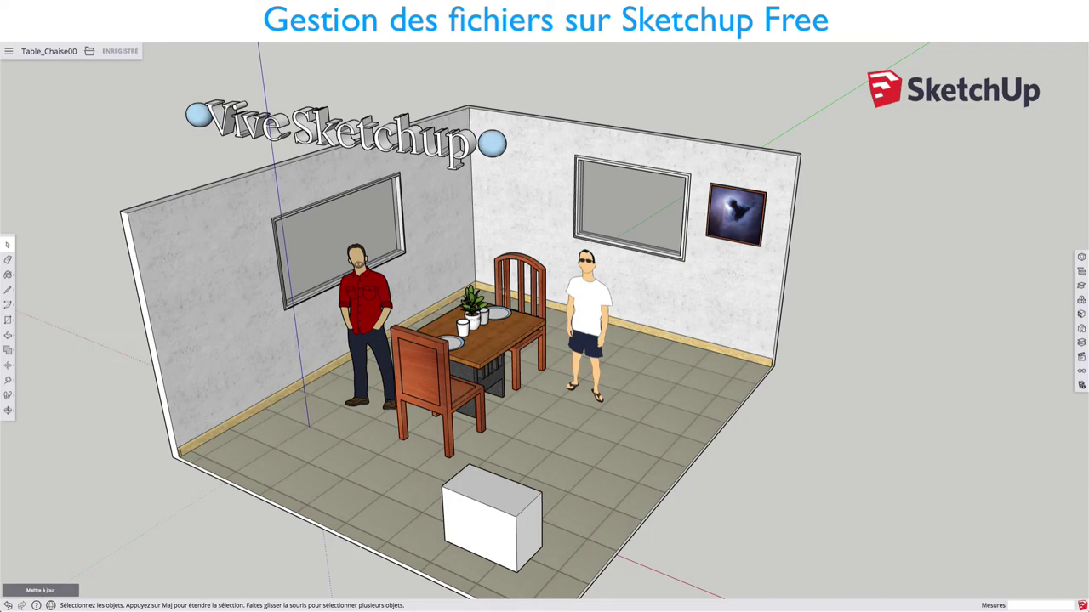
mouse_move(536, 296)
middle_down()
mouse_move(655, 287)
mouse_move(621, 524)
middle_up()
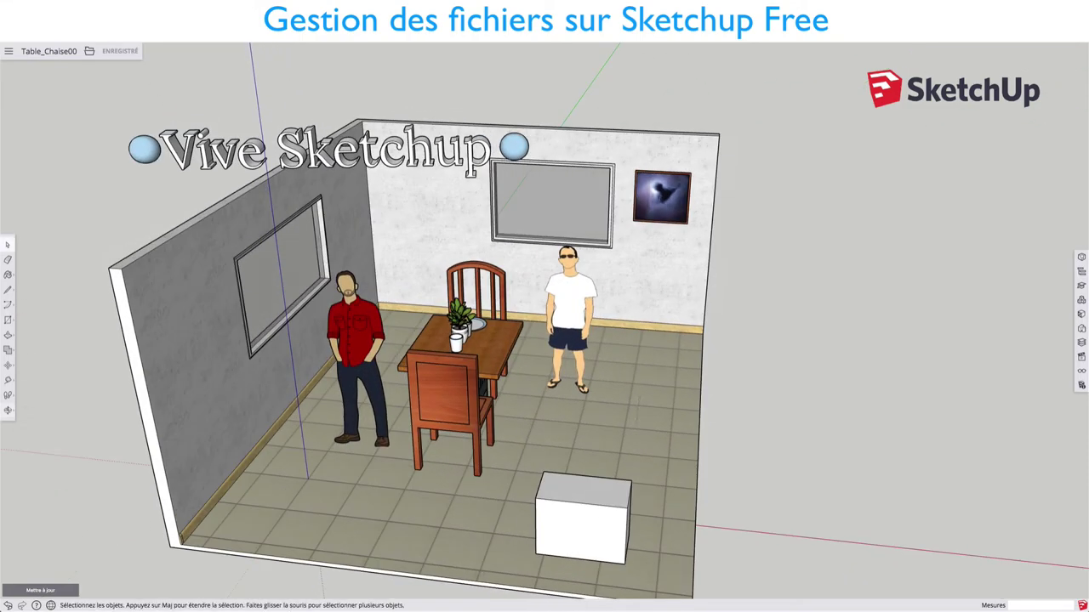
Push/pull the top of the white box upward to make it taller.
key(p)
click(582, 493)
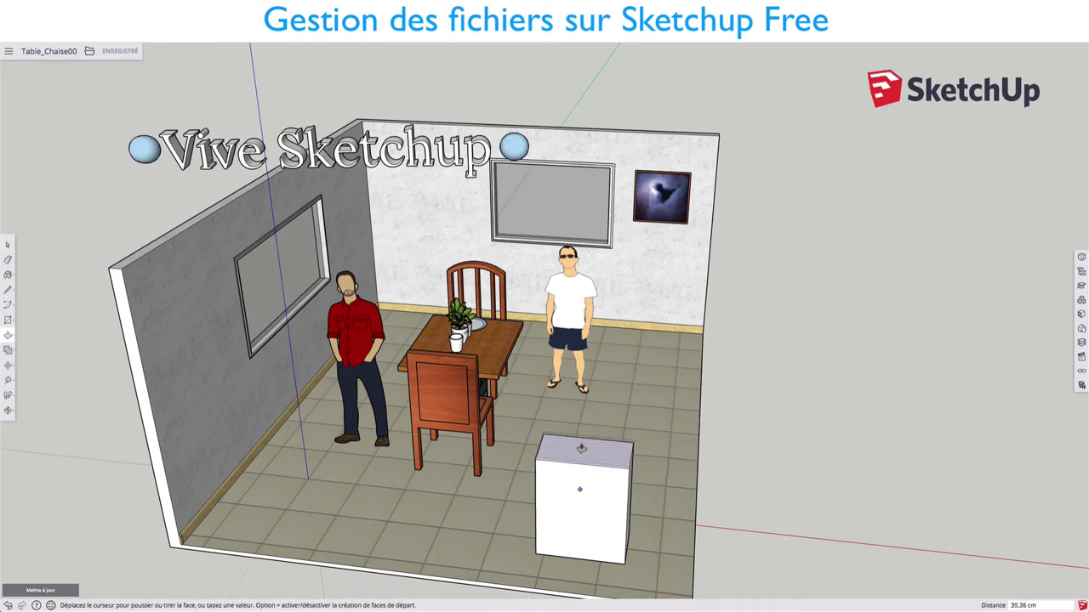
click(585, 421)
key(space)
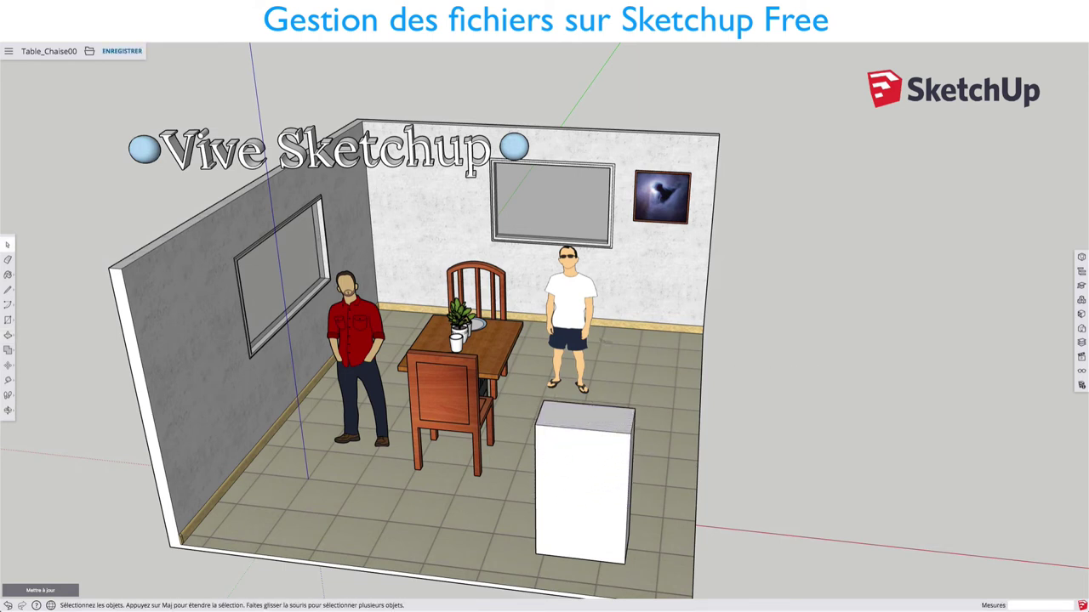
Re-save Table_Chaise00 with the taller box.
middle_drag(580, 333, 515, 281)
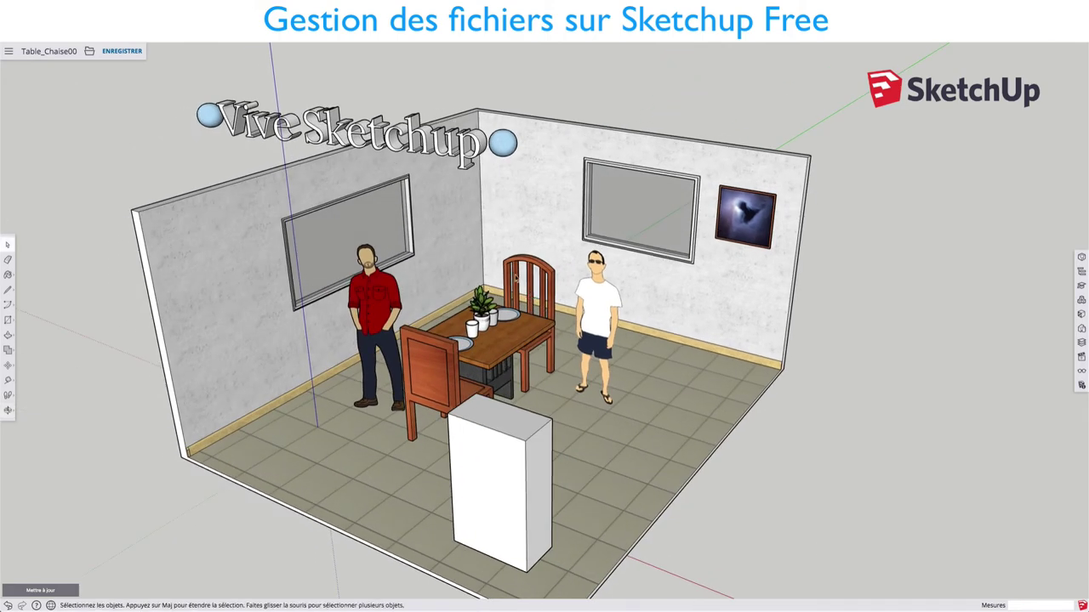
scroll(515, 278, down, 2)
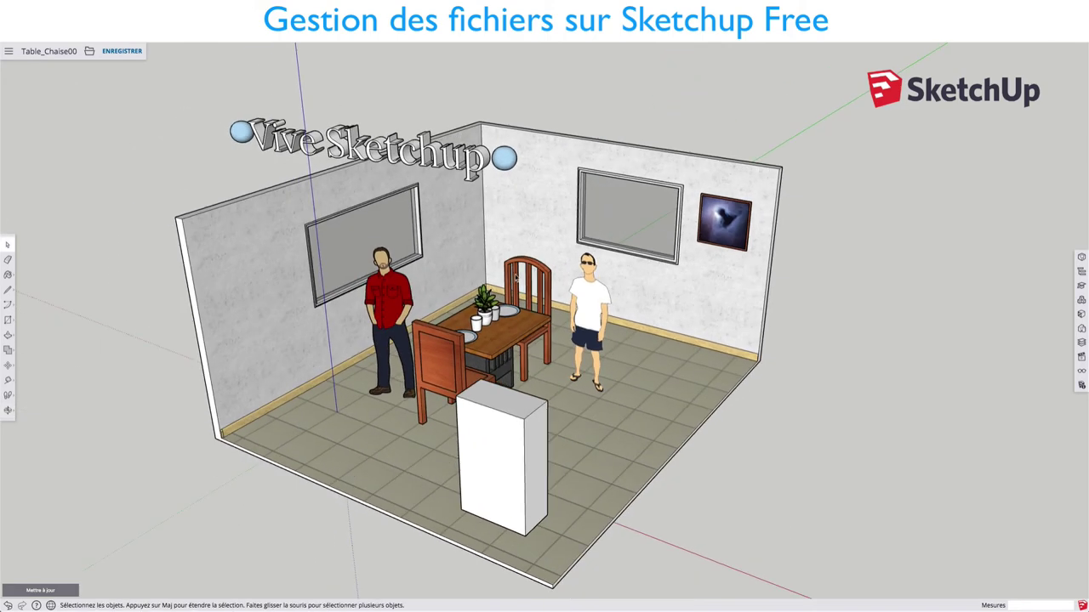
click(123, 52)
Use Enregistrer sous to store a copy named Table_Chaise00 in the SketchUp projects folder.
click(90, 51)
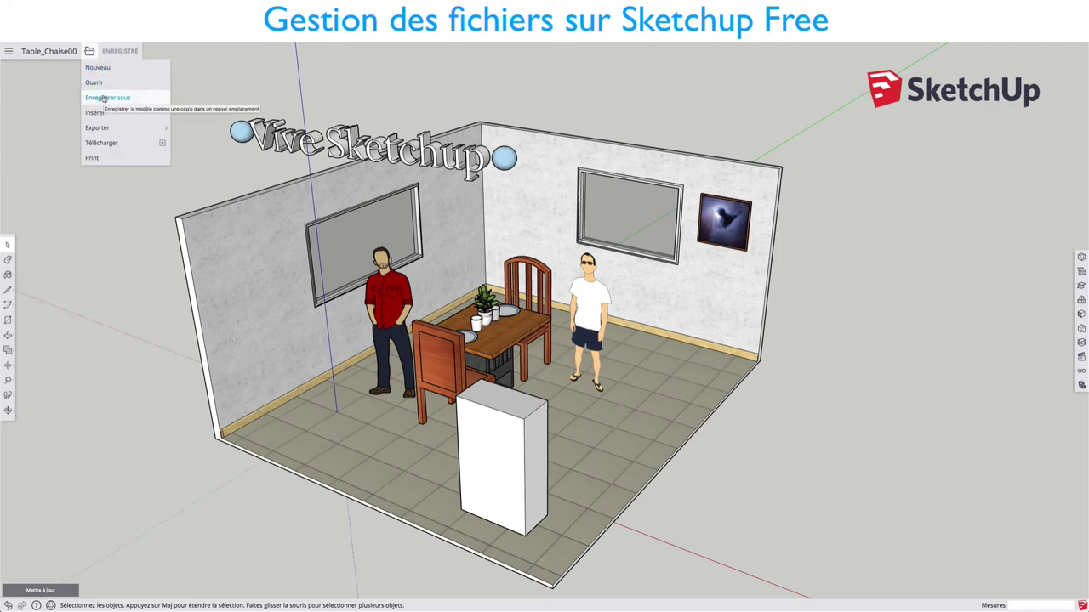
click(103, 99)
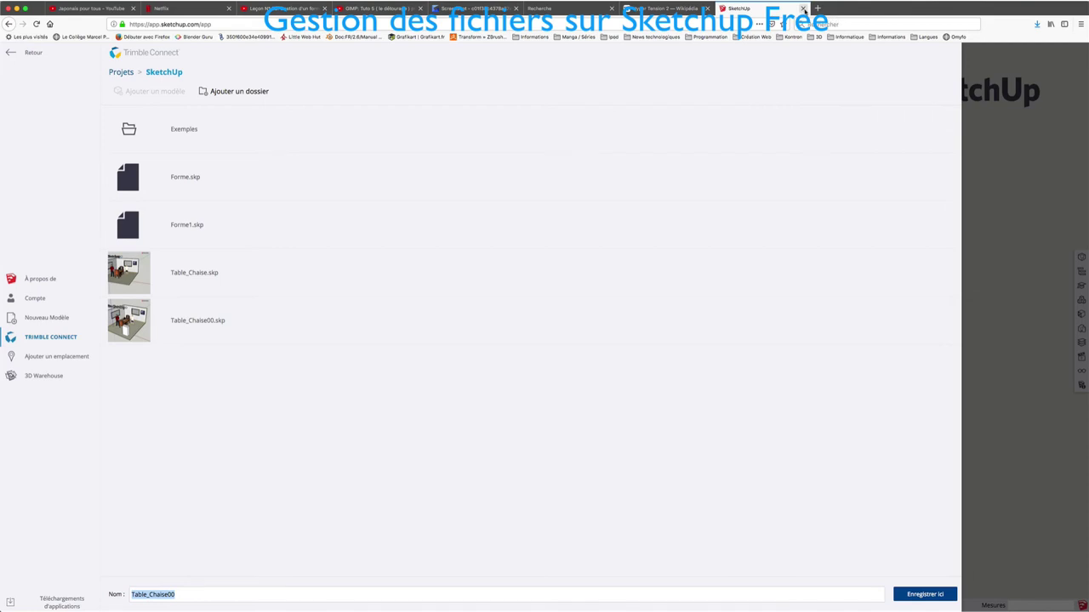
click(10, 53)
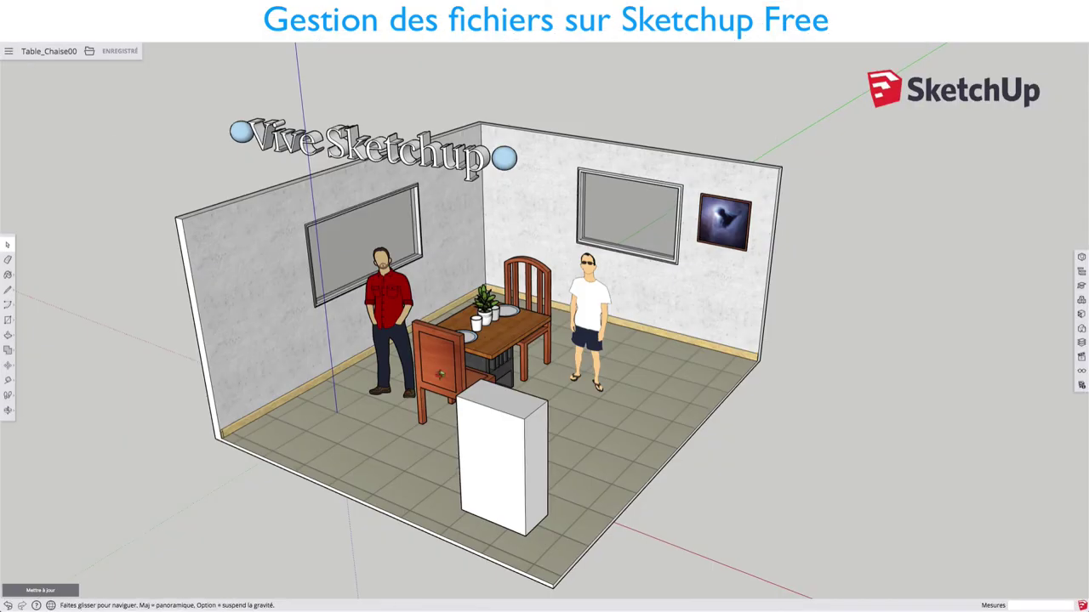
Open the Aperçu avant impression preview showing the room on an A4 landscape page.
click(90, 52)
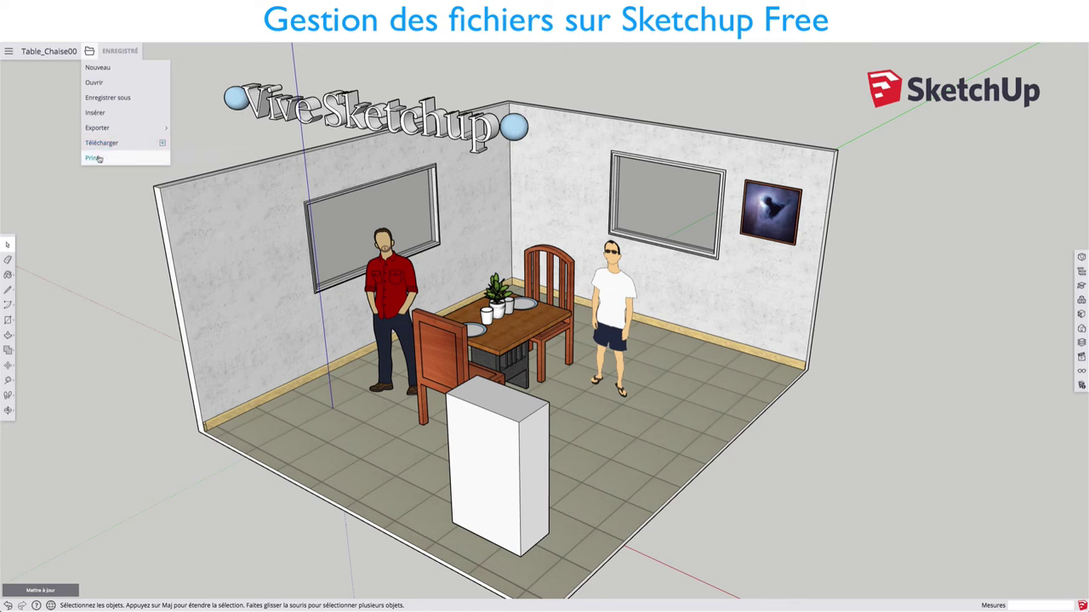
click(95, 158)
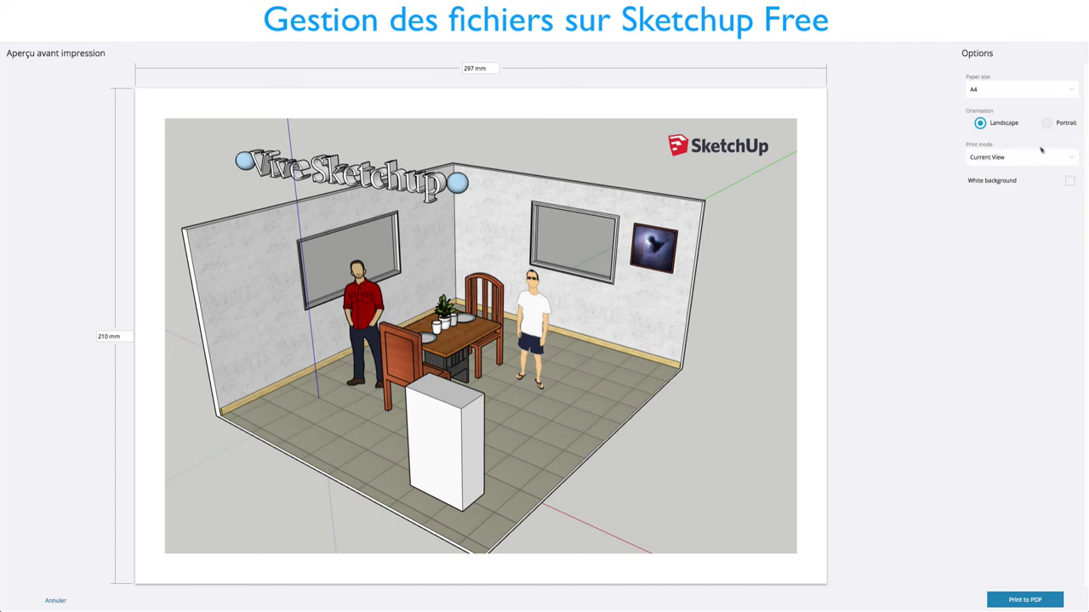
Keep Current View as the print mode and leave White background off, for a grey backdrop.
click(1072, 160)
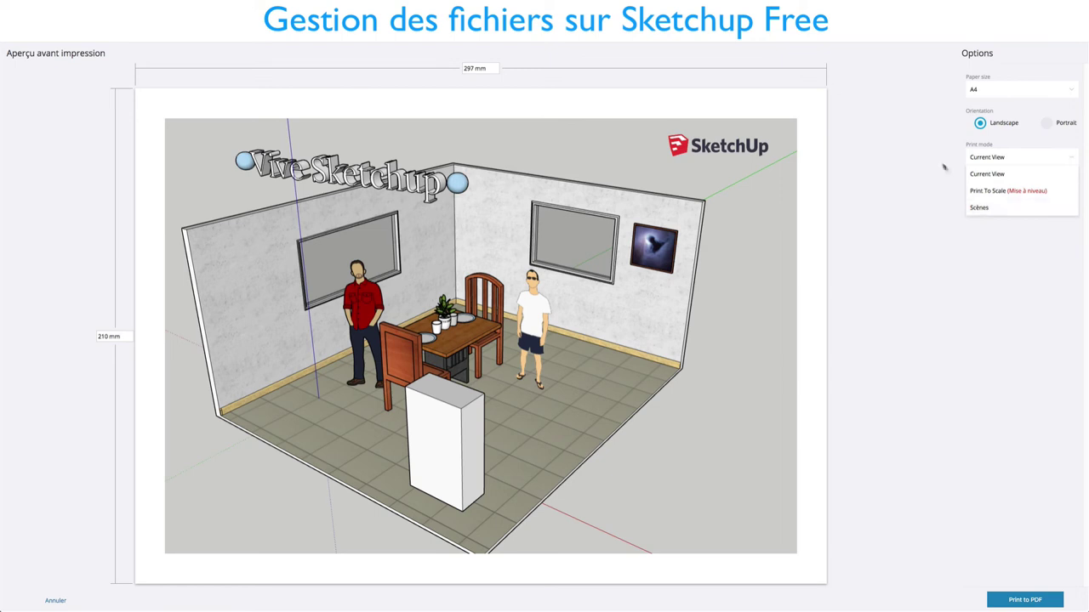
click(939, 158)
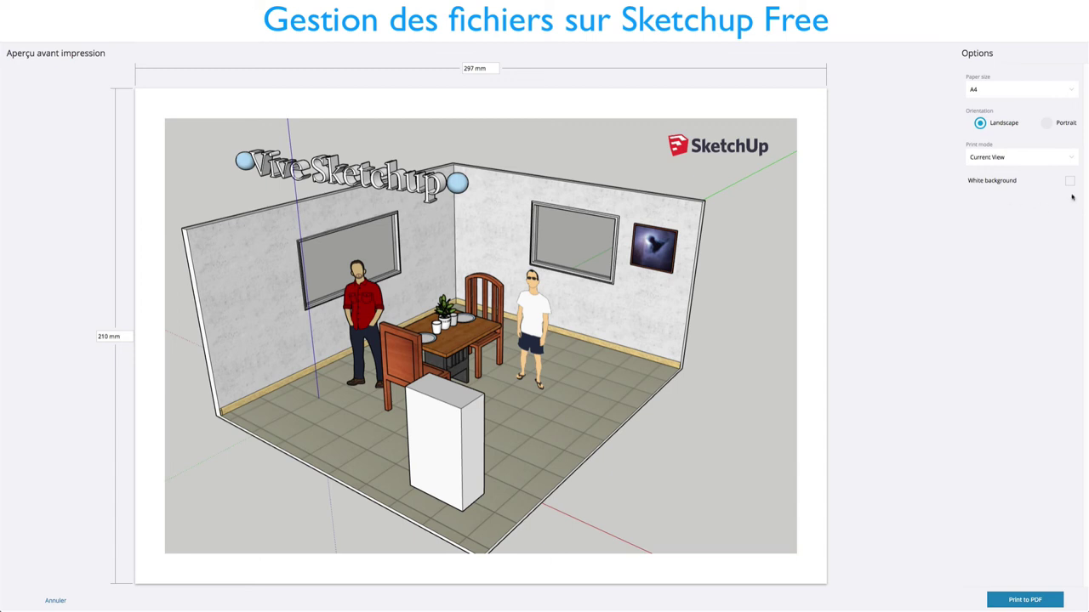
click(1071, 183)
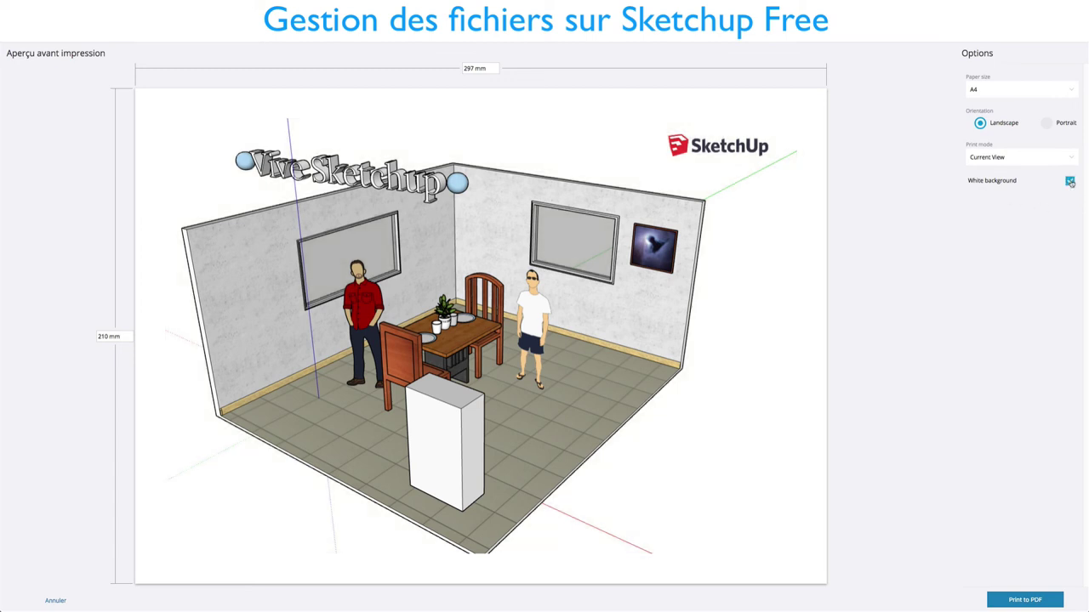
click(1071, 182)
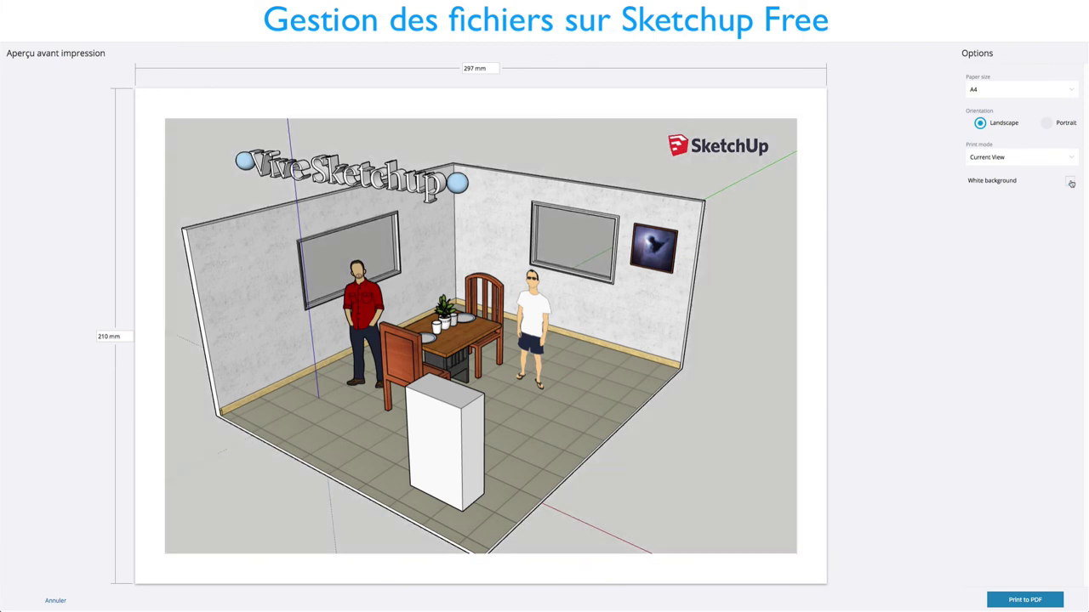
click(1071, 183)
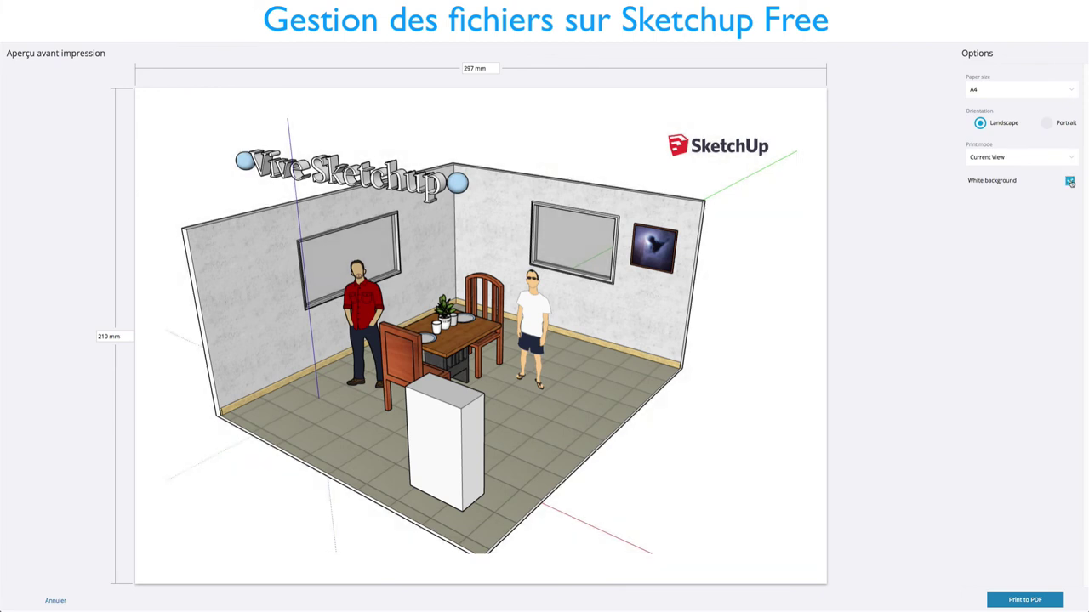
click(1071, 183)
click(1071, 183)
click(1070, 182)
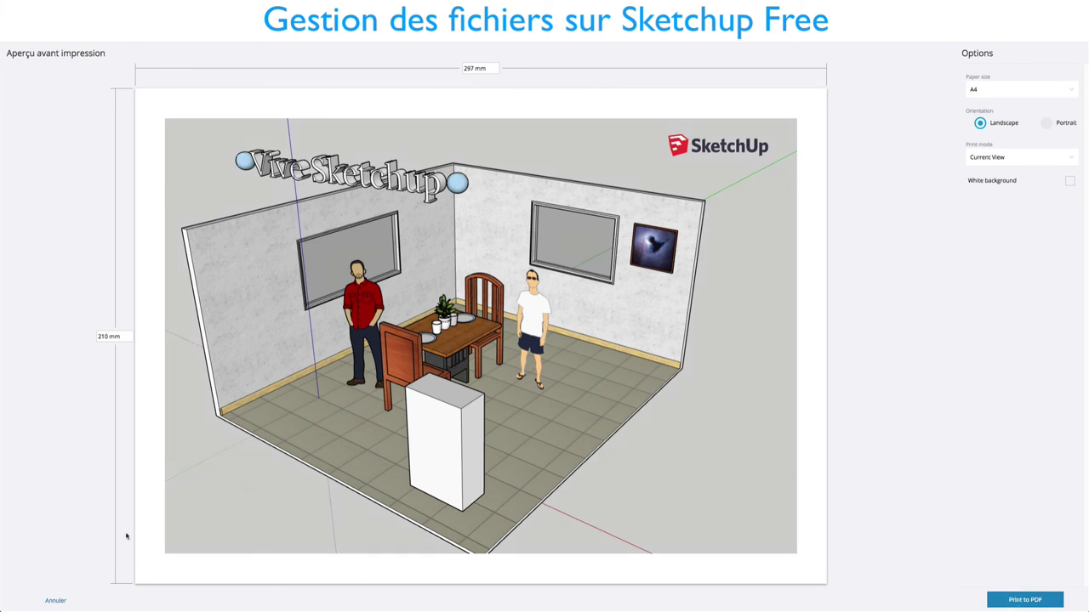
click(56, 601)
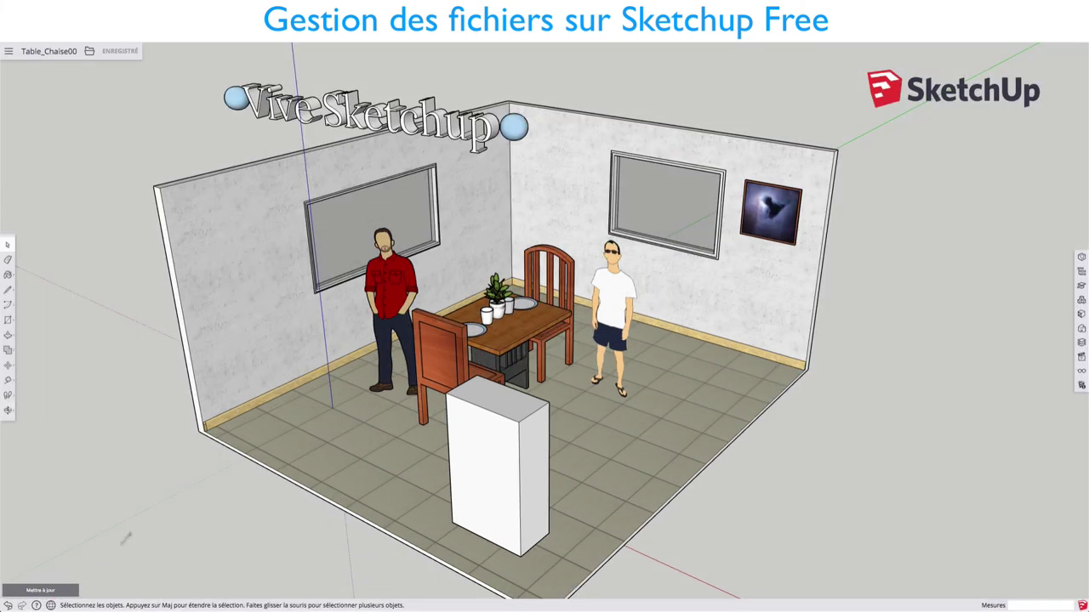
mouse_move(127, 538)
middle_down()
mouse_move(655, 361)
mouse_move(555, 359)
middle_up()
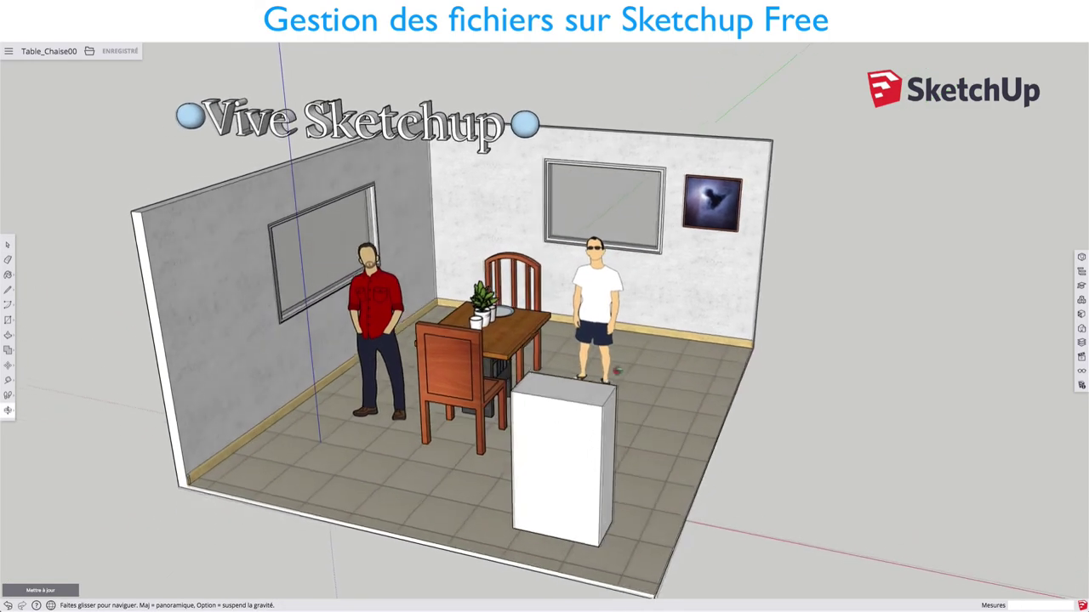
mouse_move(504, 328)
middle_down()
mouse_move(563, 314)
mouse_move(360, 279)
middle_up()
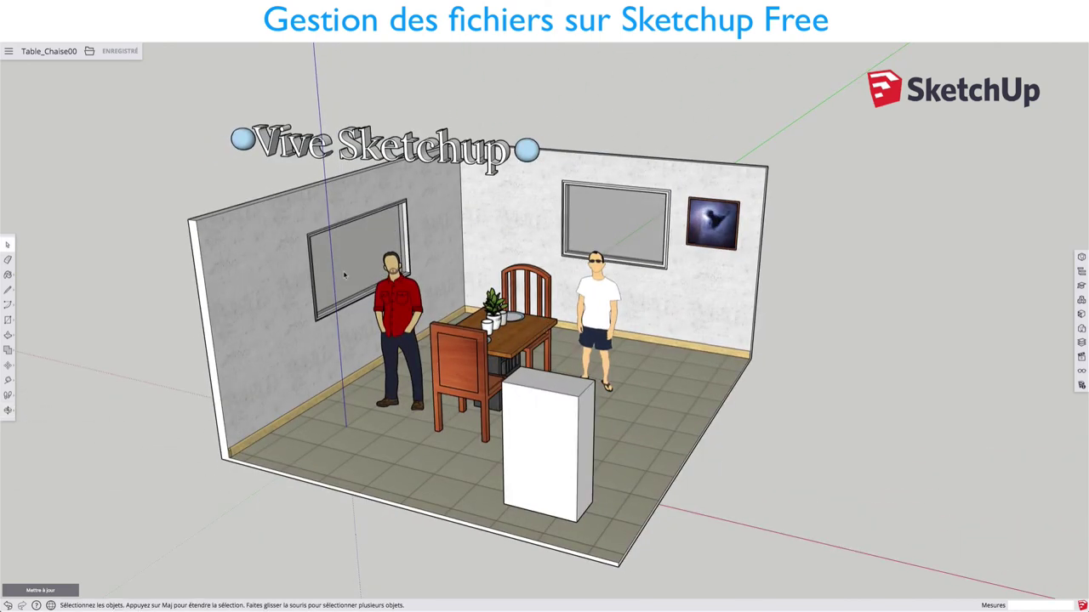
middle_drag(340, 255, 448, 253)
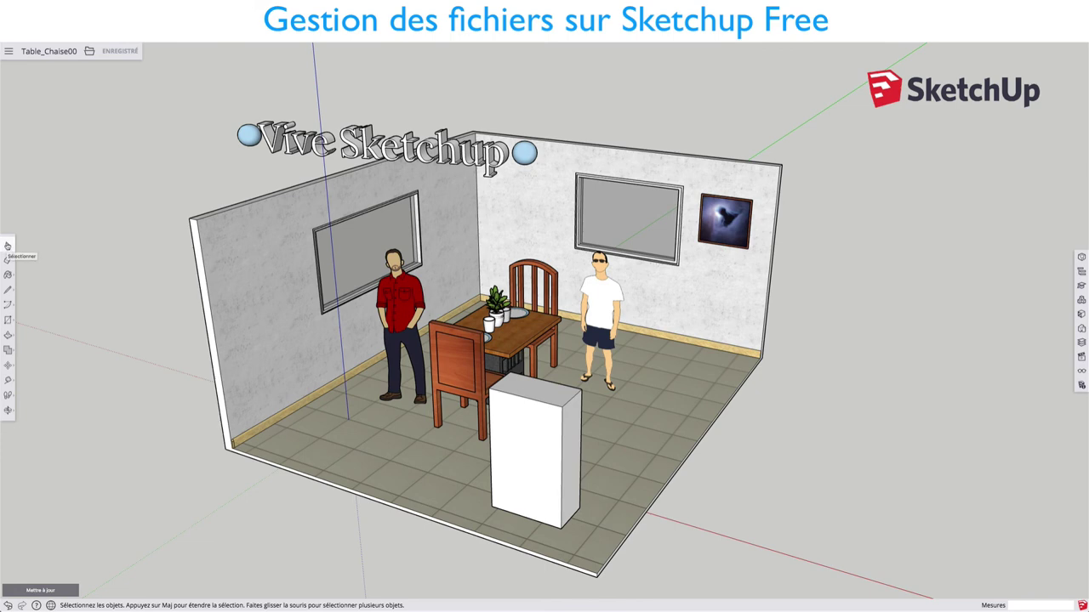
mouse_move(553, 443)
middle_down()
mouse_move(419, 342)
mouse_move(442, 340)
middle_up()
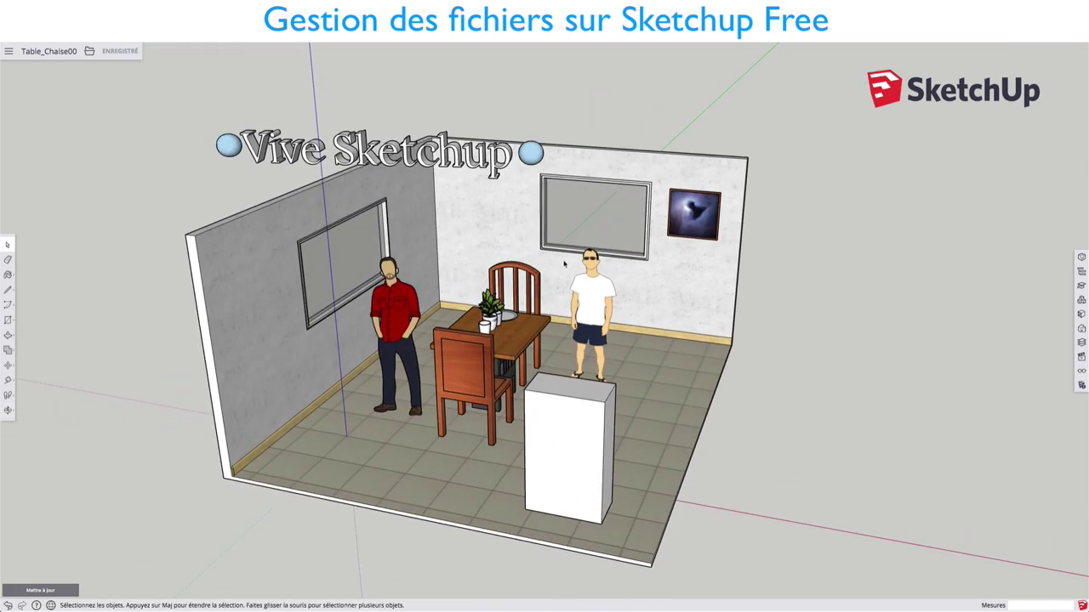
middle_drag(614, 258, 601, 263)
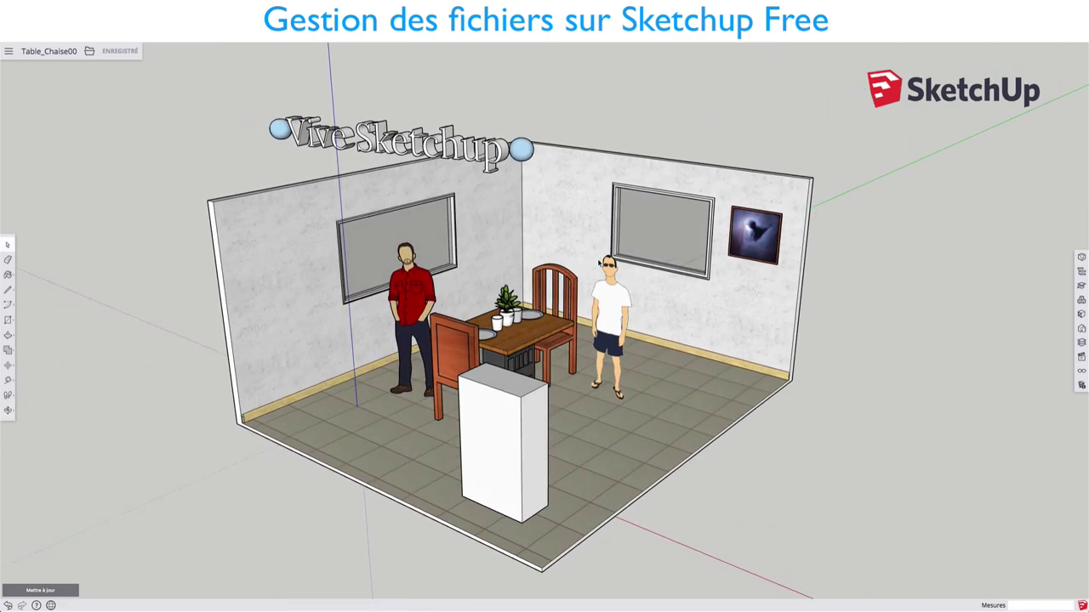